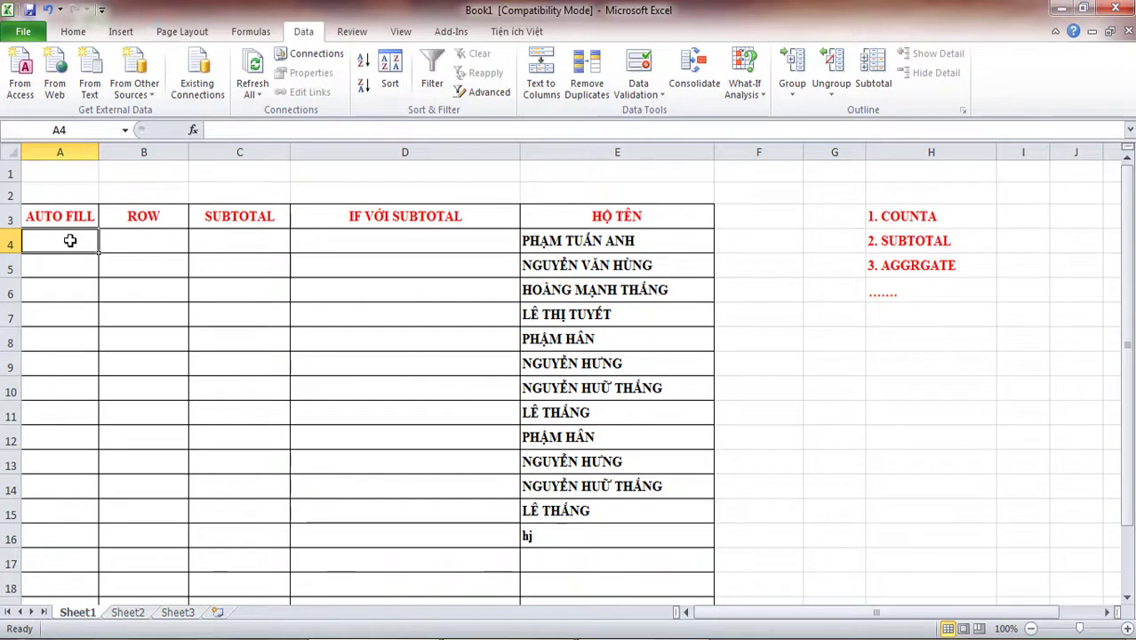
Number the AUTO FILL column 1 to 13 in A4:A16 by filling down from 1 and 2.
{"action": "type", "text": "1"}
{"action": "key", "text": "Return"}
{"action": "type", "text": "2"}
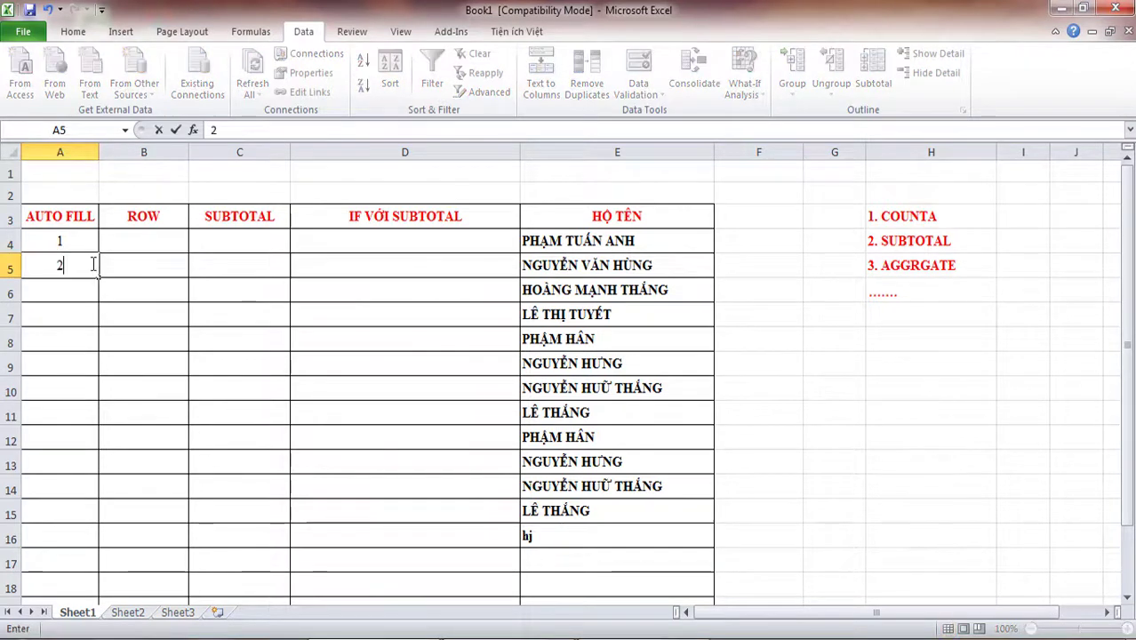
{"action": "left_click", "coordinate": [104, 256]}
{"action": "left_click_drag", "start_coordinate": [89, 241], "coordinate": [78, 263]}
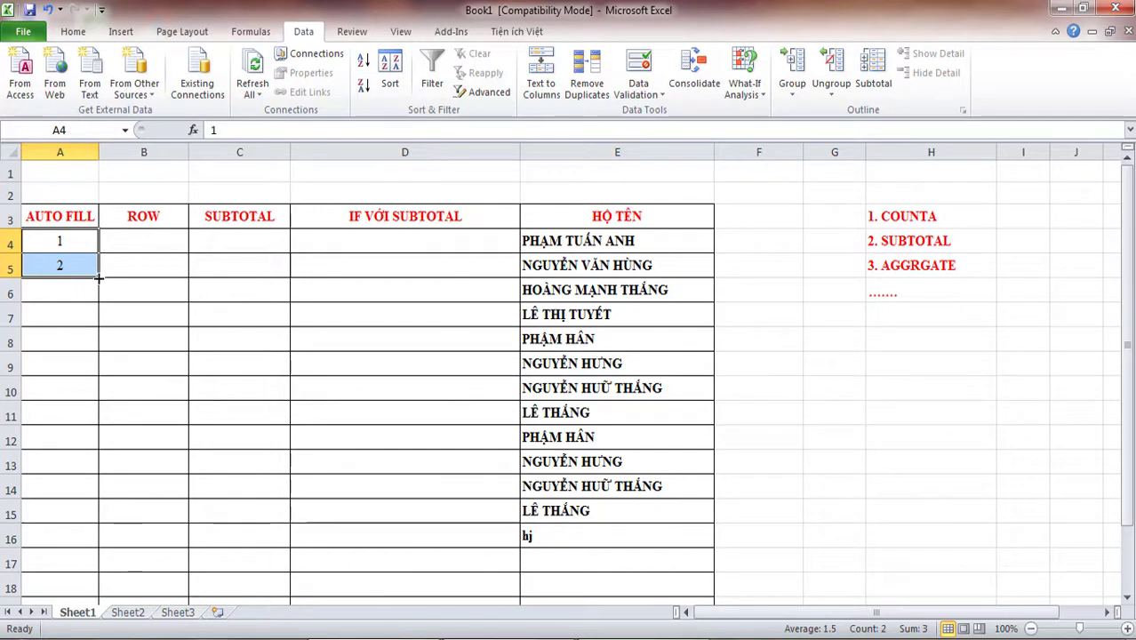
{"action": "double_click", "coordinate": [98, 277]}
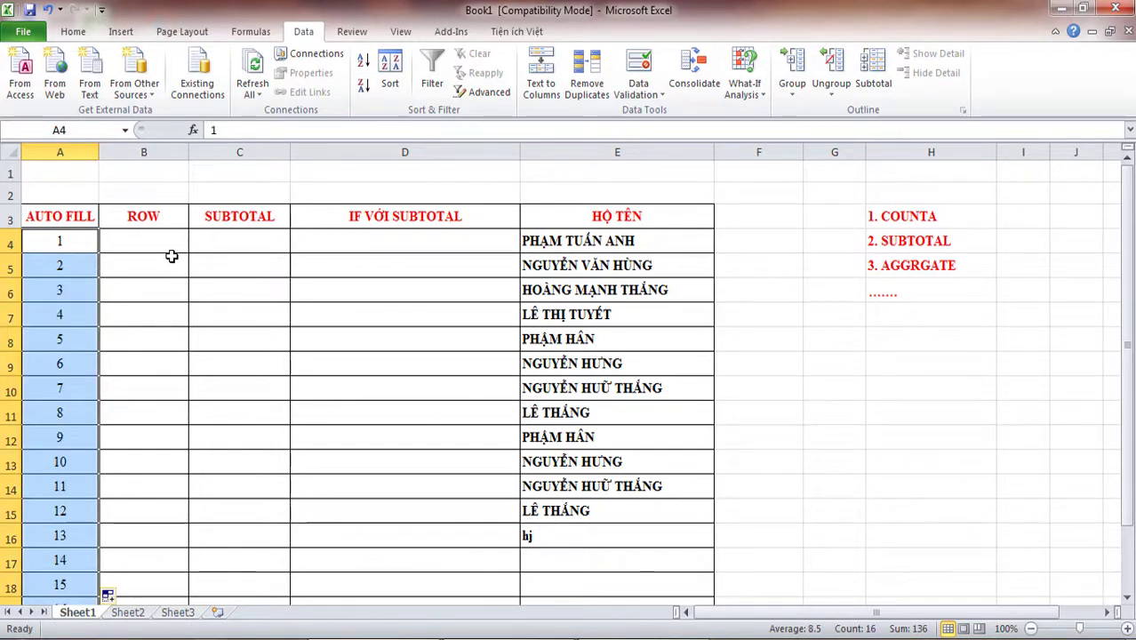
{"action": "key", "text": "ctrl+z"}
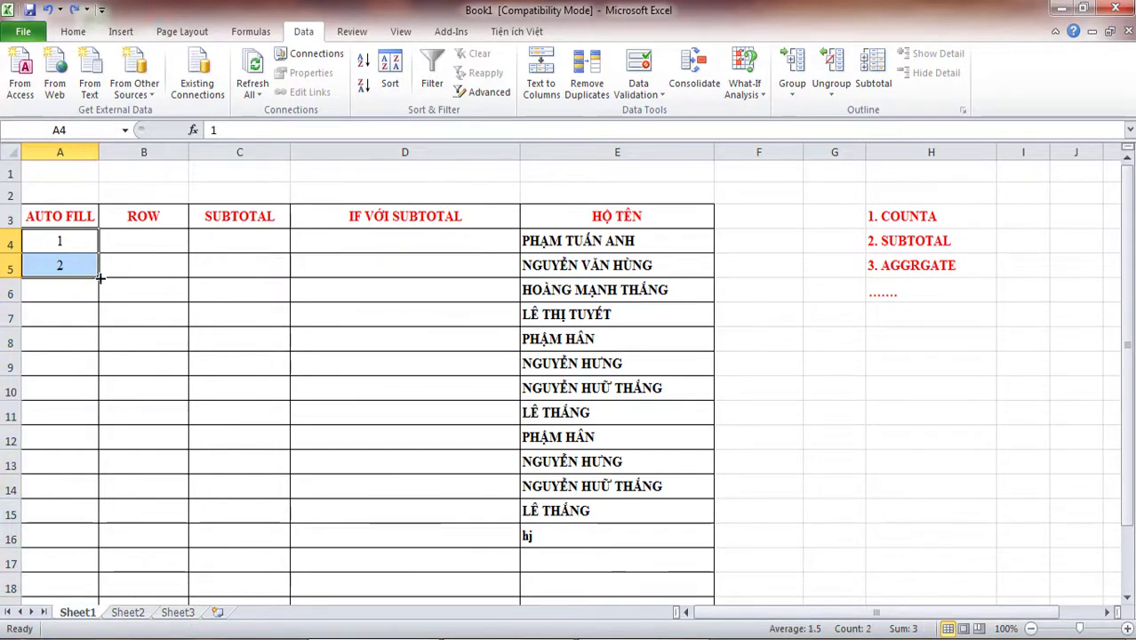
{"action": "left_click_drag", "start_coordinate": [99, 277], "coordinate": [100, 544]}
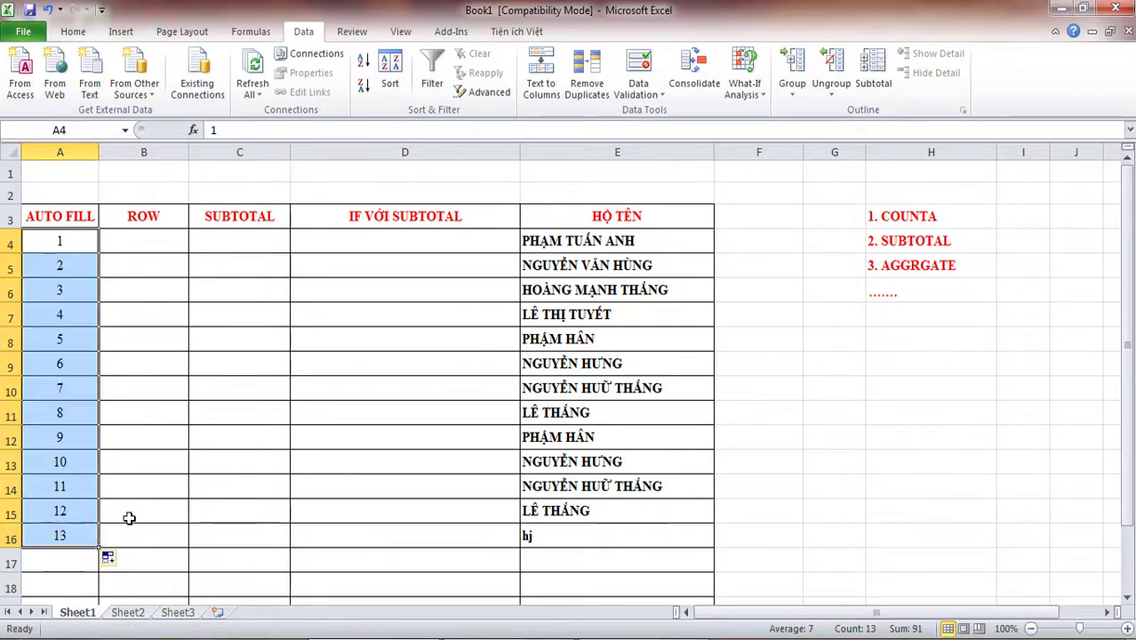
{"action": "left_click", "coordinate": [151, 240]}
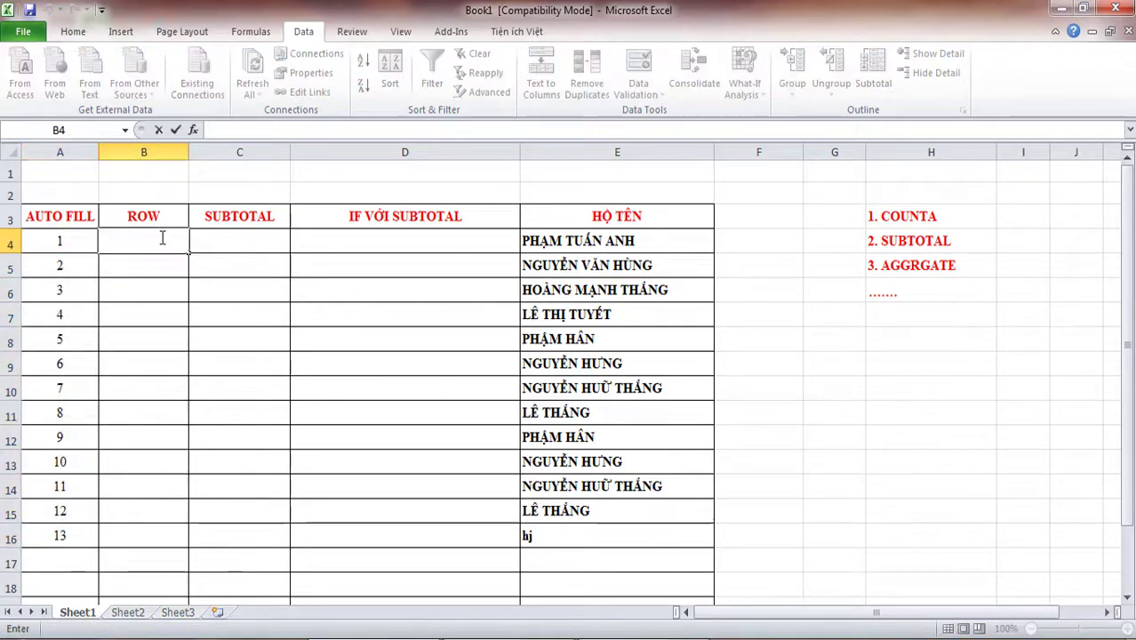
Enter =ROW()-3 in B4 and fill it down to B15.
{"action": "type", "text": "="}
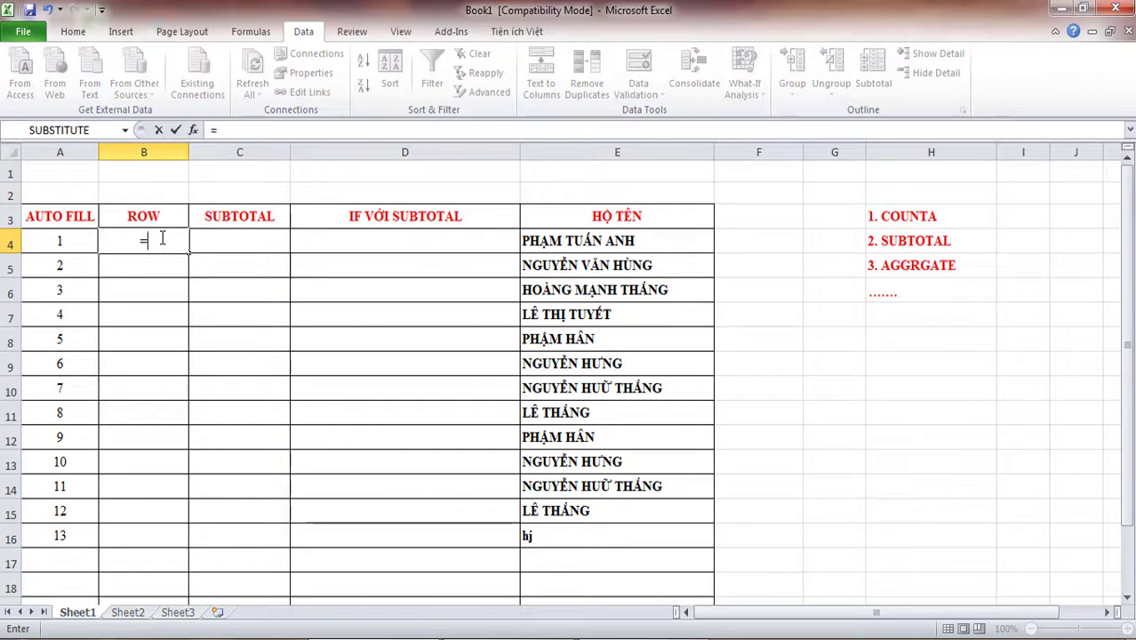
{"action": "type", "text": "row"}
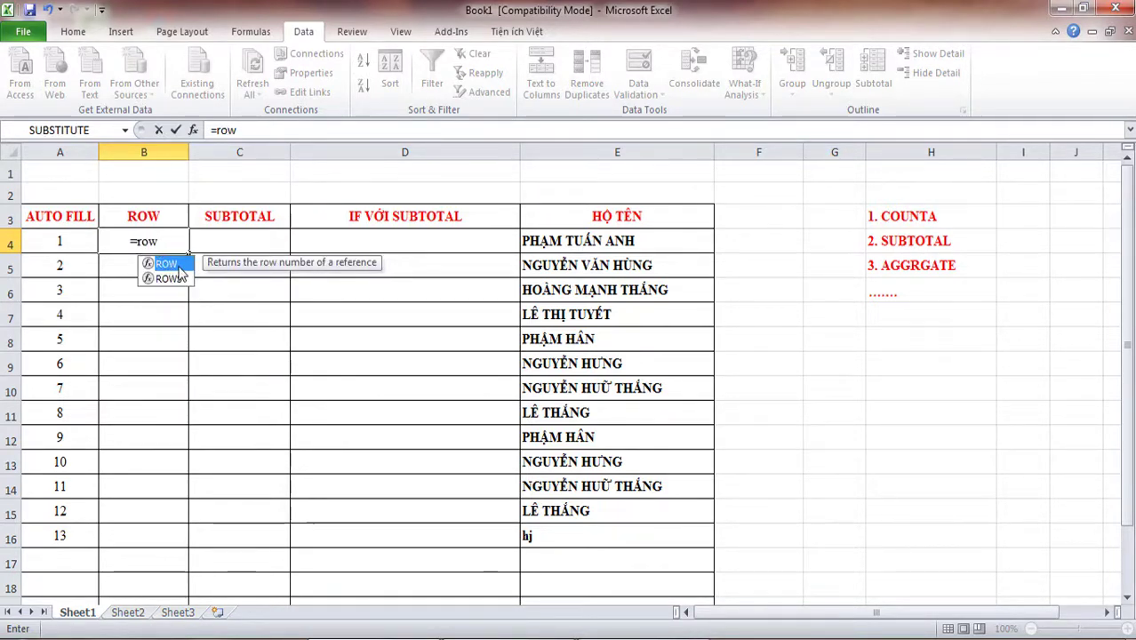
{"action": "double_click", "coordinate": [167, 263]}
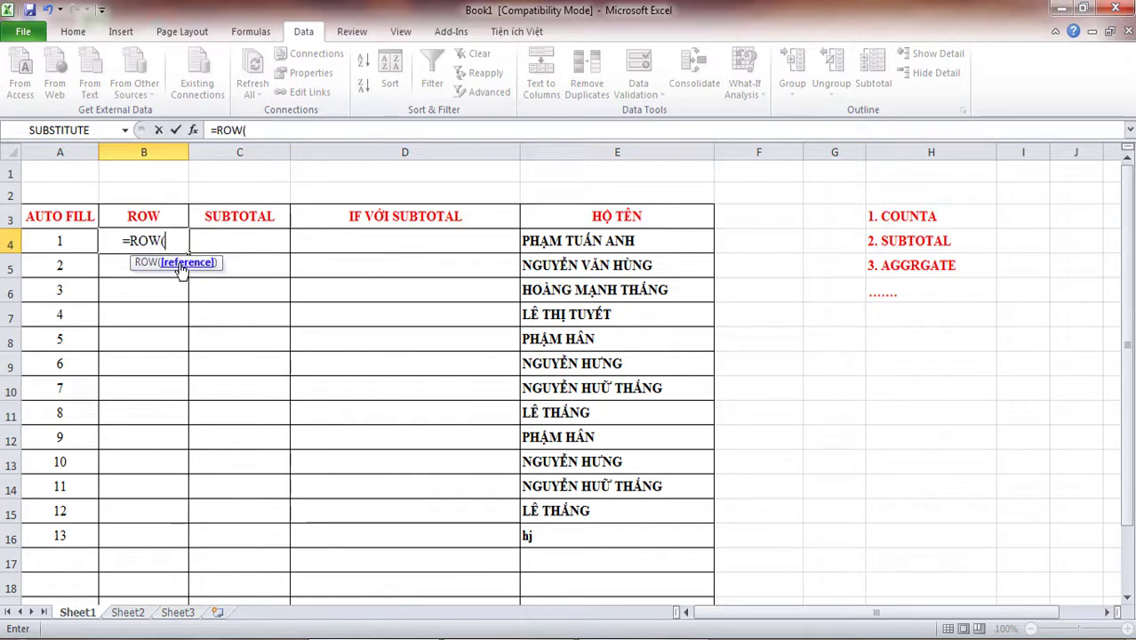
{"action": "type", "text": ")"}
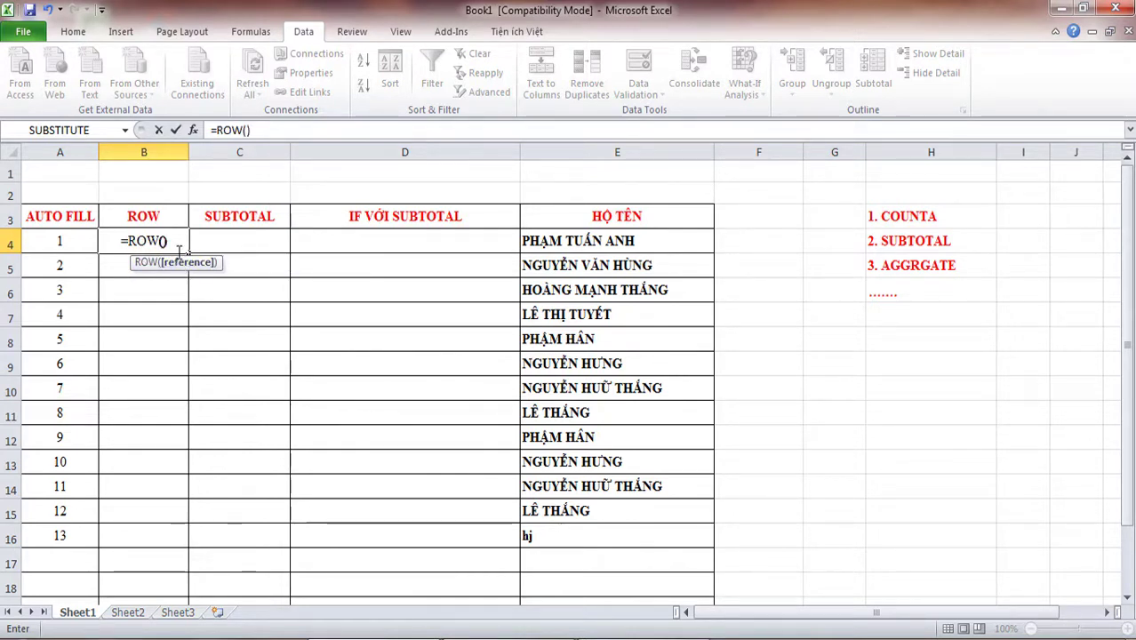
{"action": "type", "text": "-"}
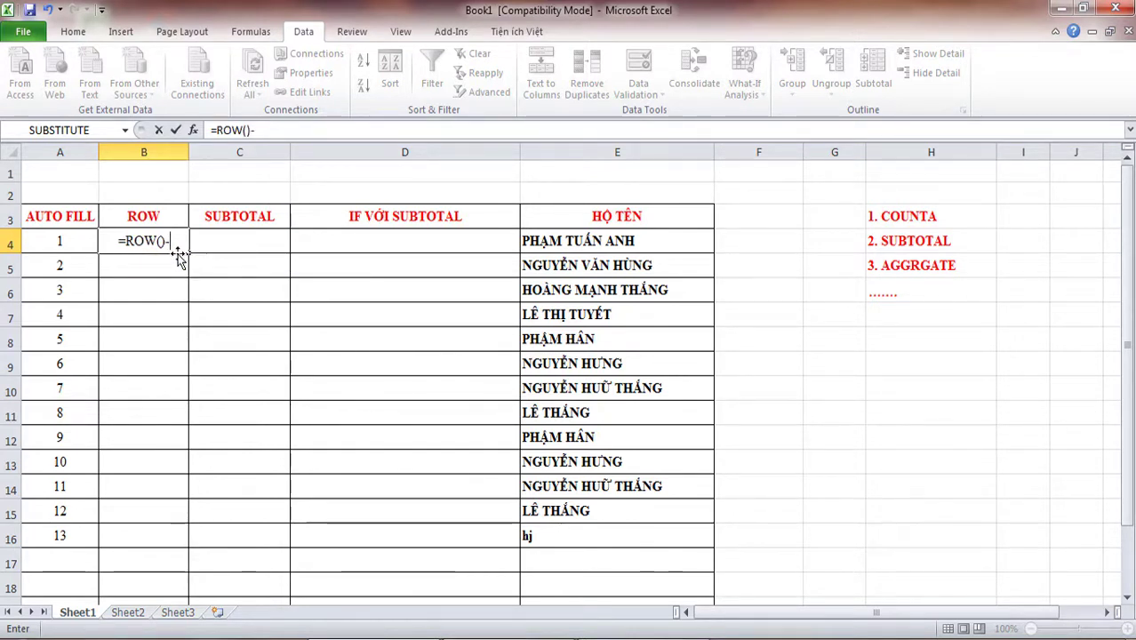
{"action": "type", "text": "3"}
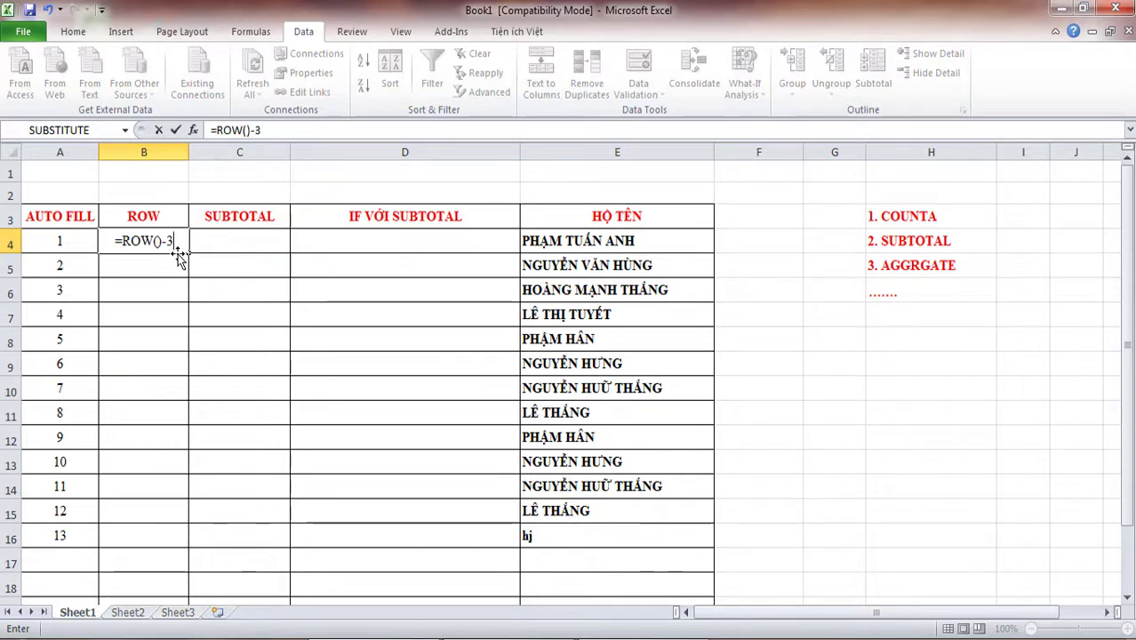
{"action": "key", "text": "ctrl+Return"}
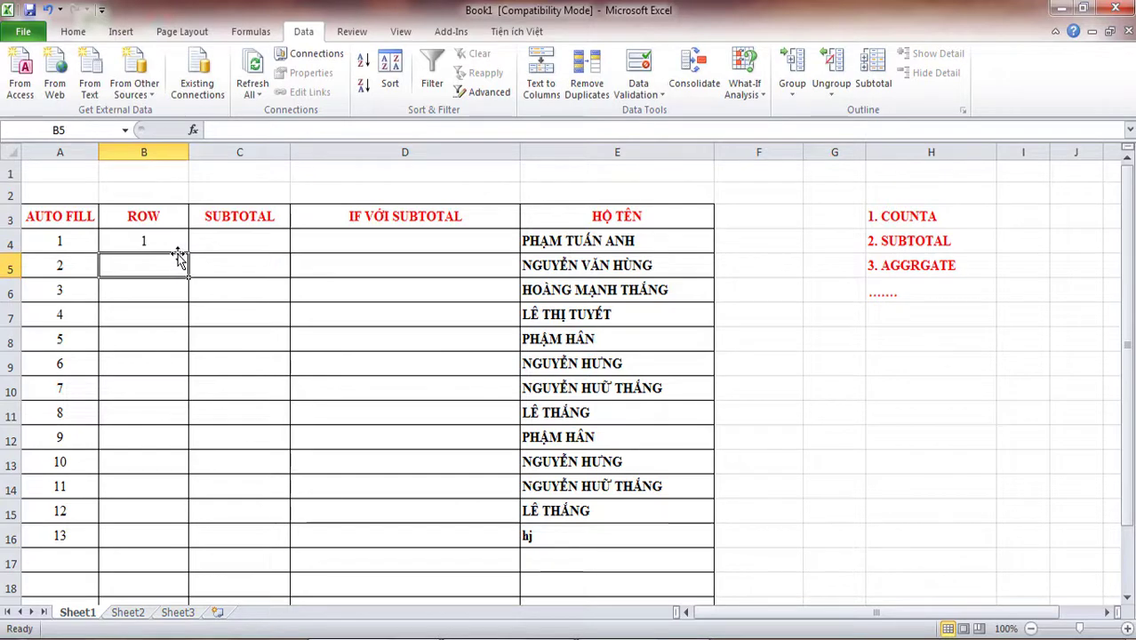
{"action": "left_click_drag", "start_coordinate": [187, 252], "coordinate": [186, 520]}
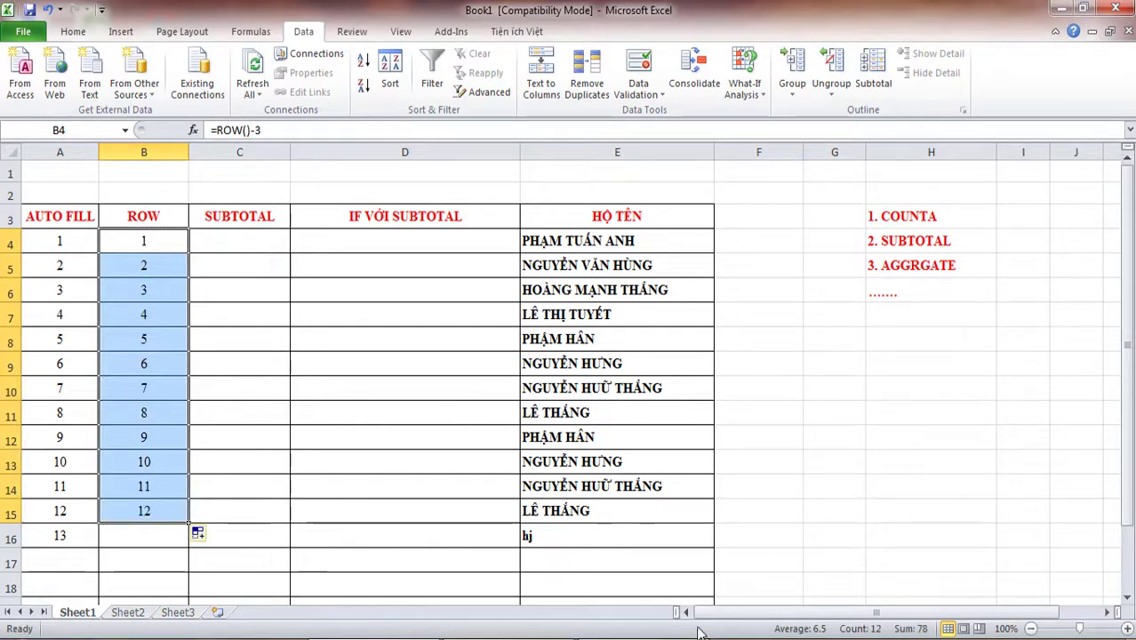
{"action": "left_click", "coordinate": [534, 536]}
Clear the stray 'hj' entry in E16 and begin =SUBTOTAL(3, in C4.
{"action": "key", "text": "Delete"}
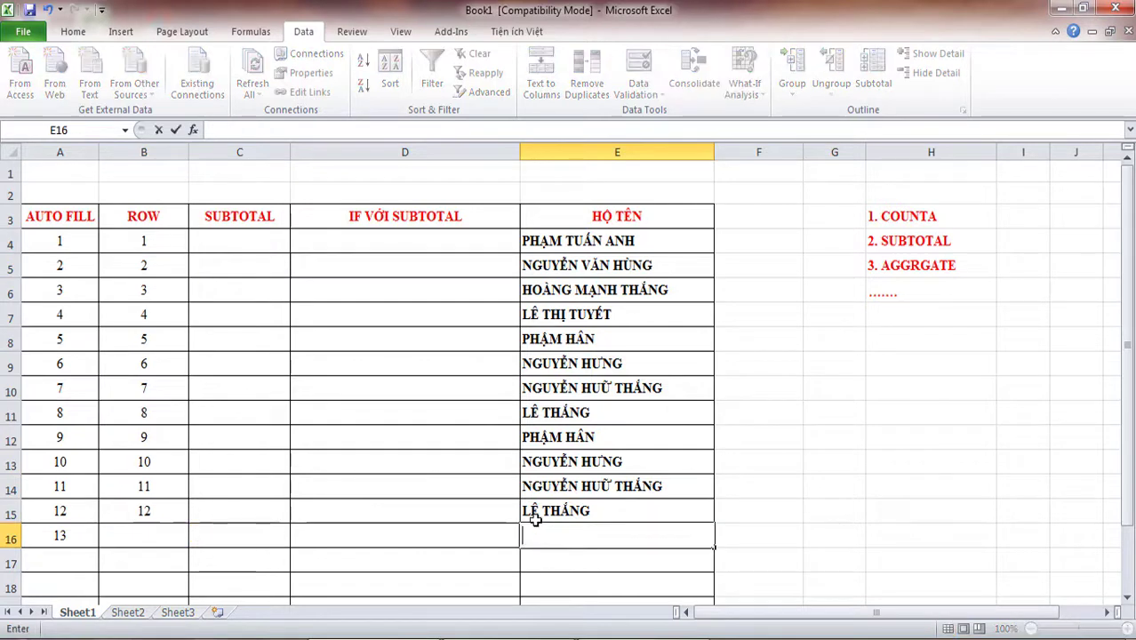
{"action": "left_click", "coordinate": [613, 507]}
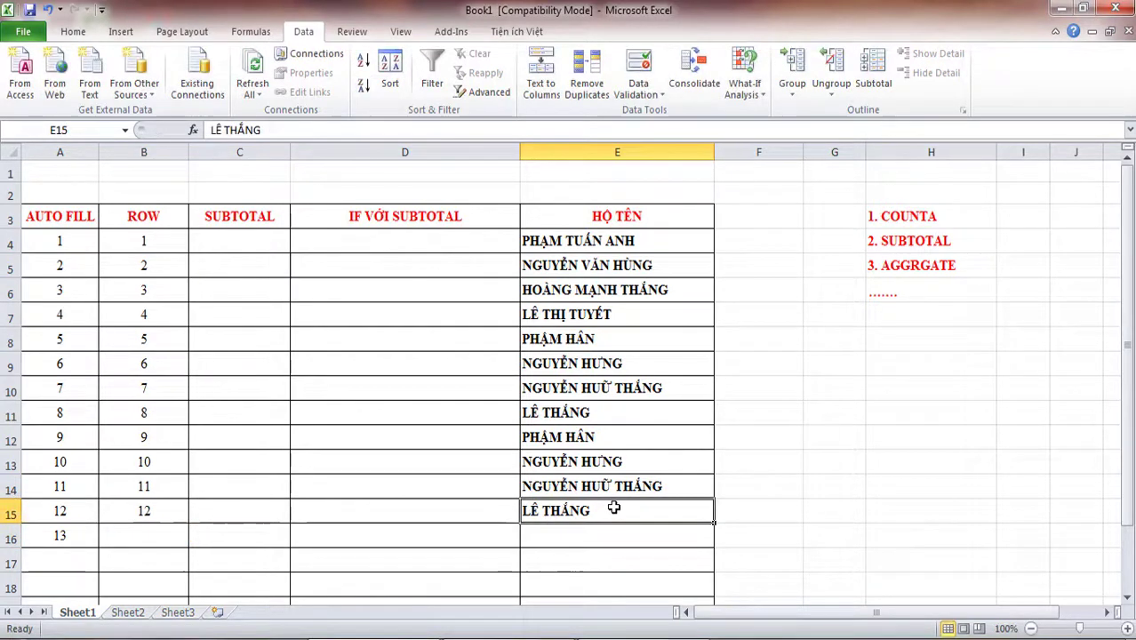
{"action": "double_click", "coordinate": [252, 248]}
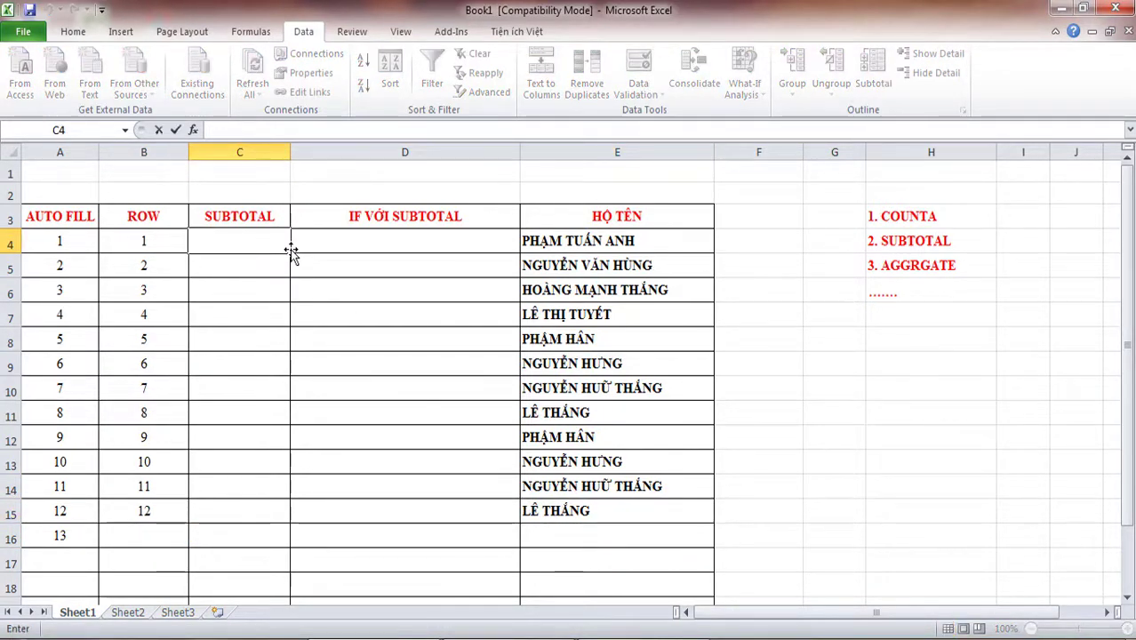
{"action": "type", "text": "=su"}
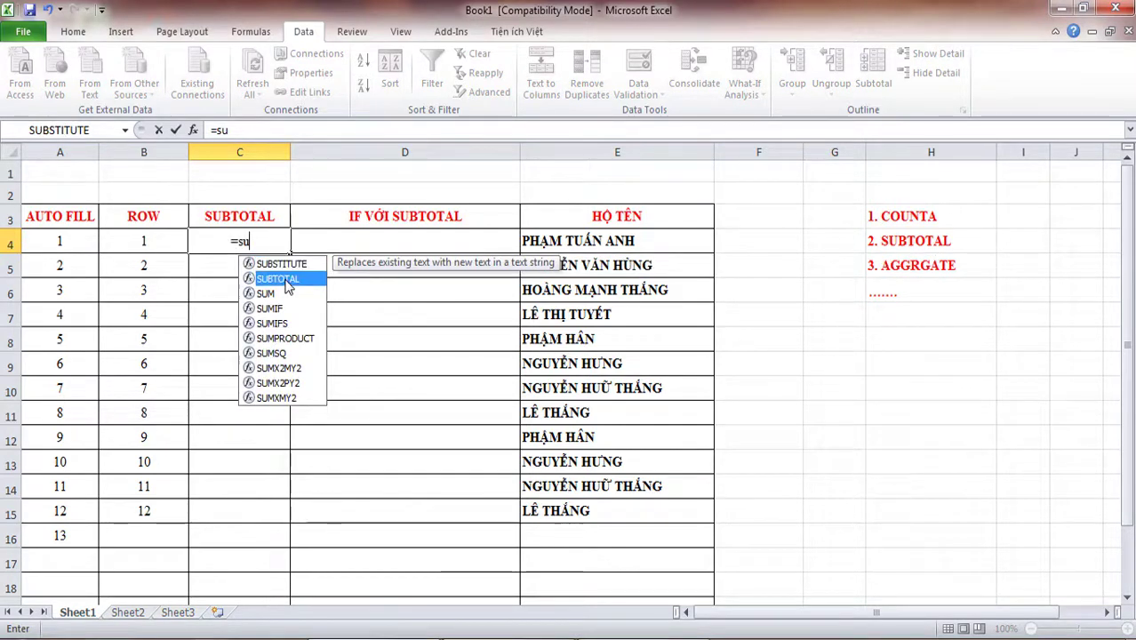
{"action": "double_click", "coordinate": [286, 279]}
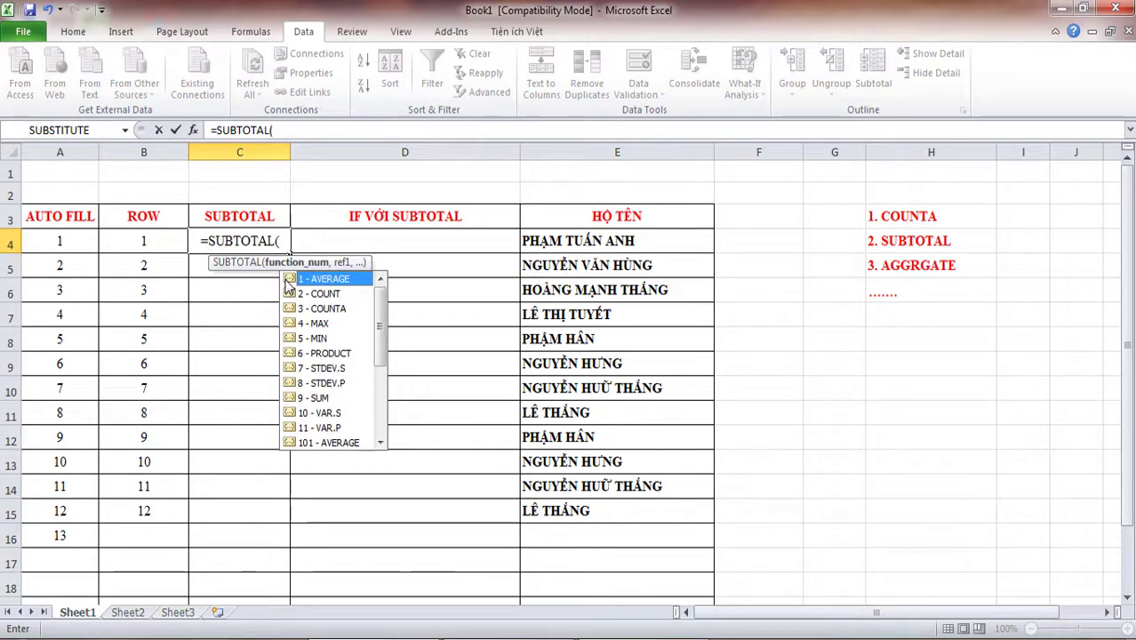
{"action": "double_click", "coordinate": [327, 308]}
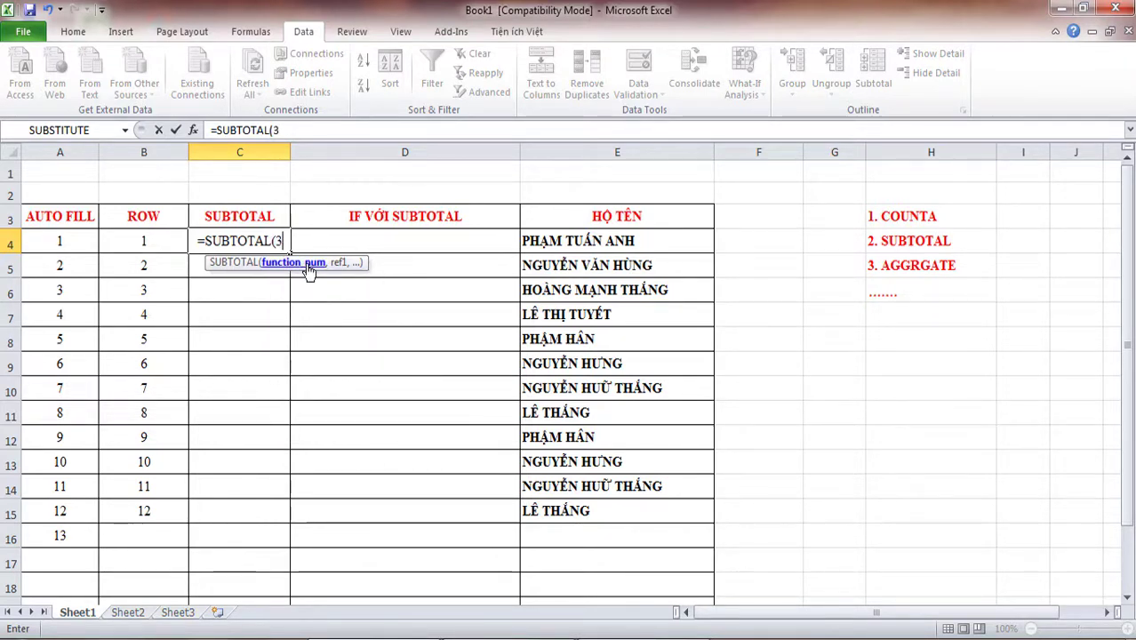
{"action": "type", "text": ","}
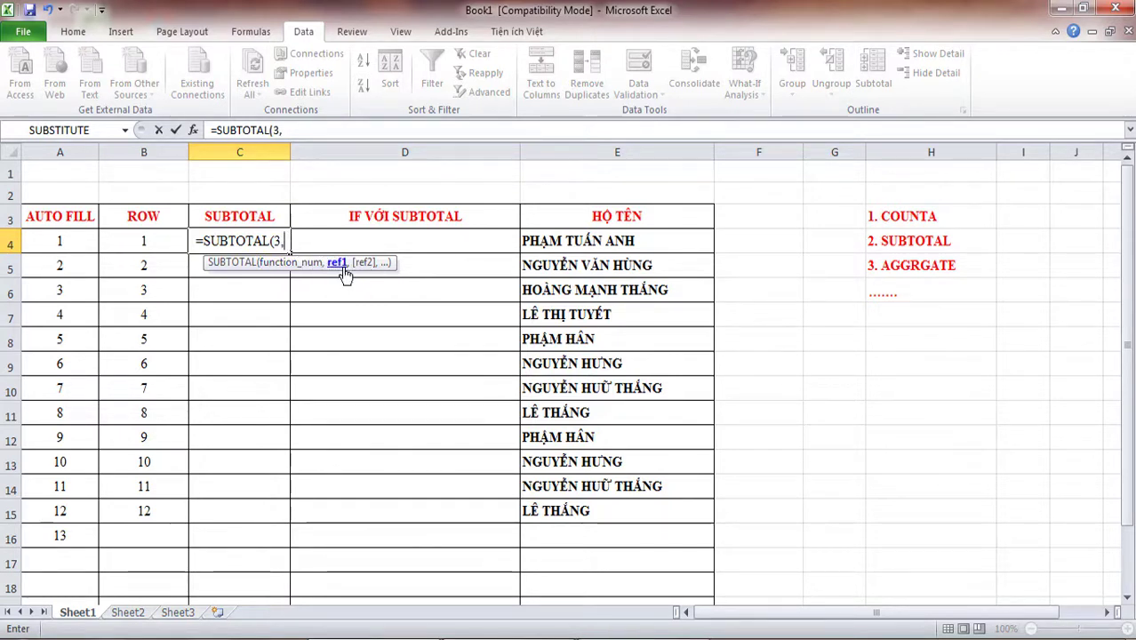
Complete C4's formula as =SUBTOTAL(3,$E$4:E4) with an absolute range start.
{"action": "left_click", "coordinate": [573, 242]}
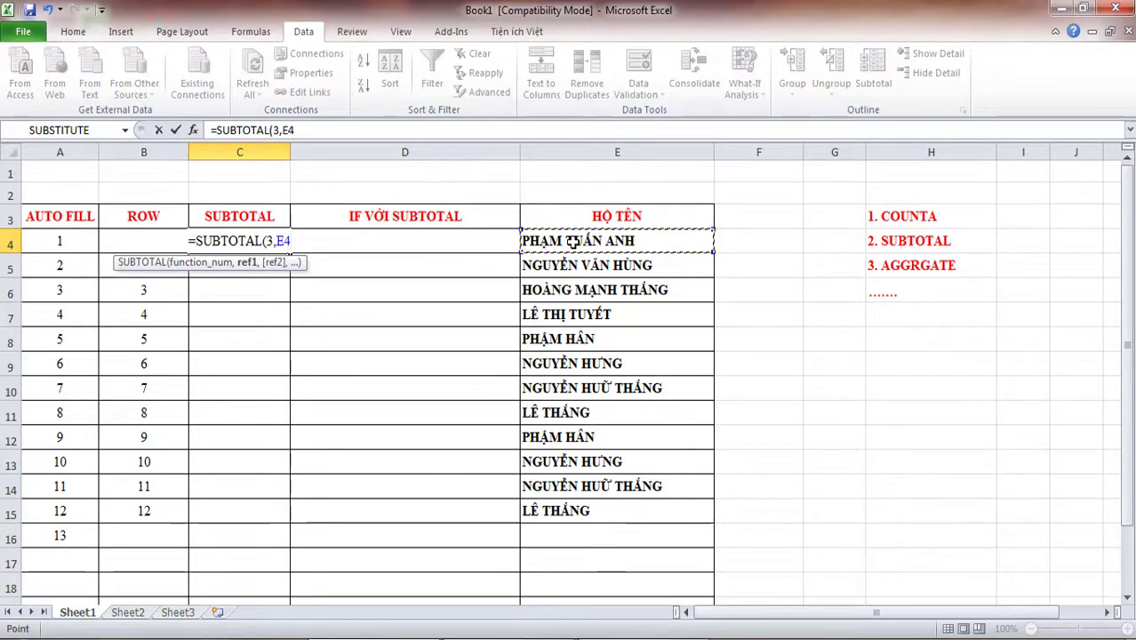
{"action": "key", "text": "F8"}
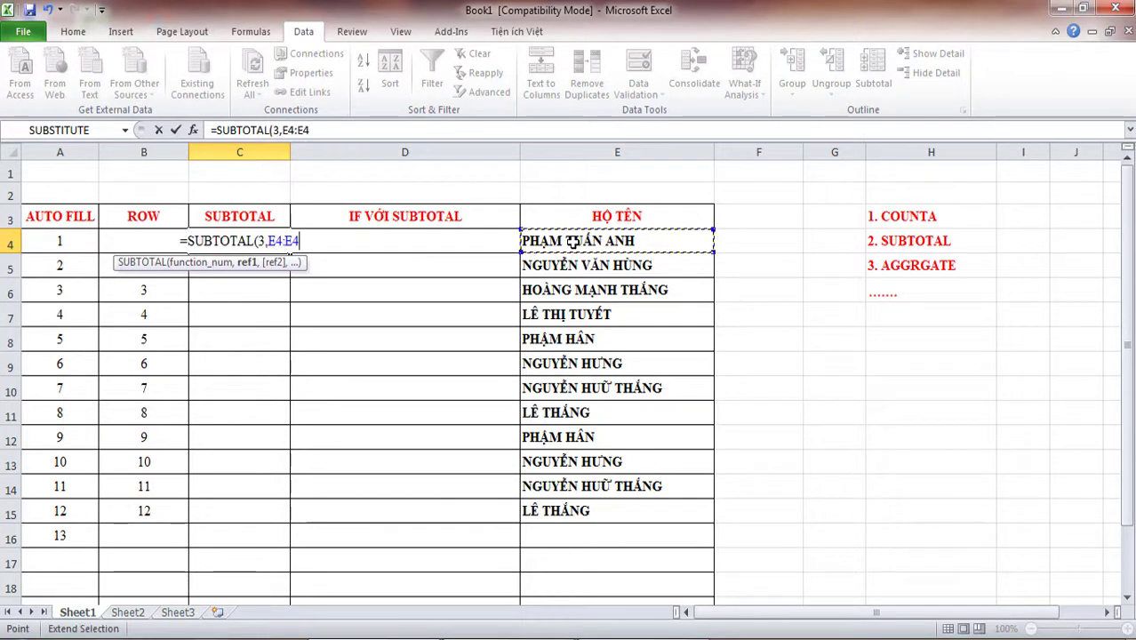
{"action": "type", "text": ")"}
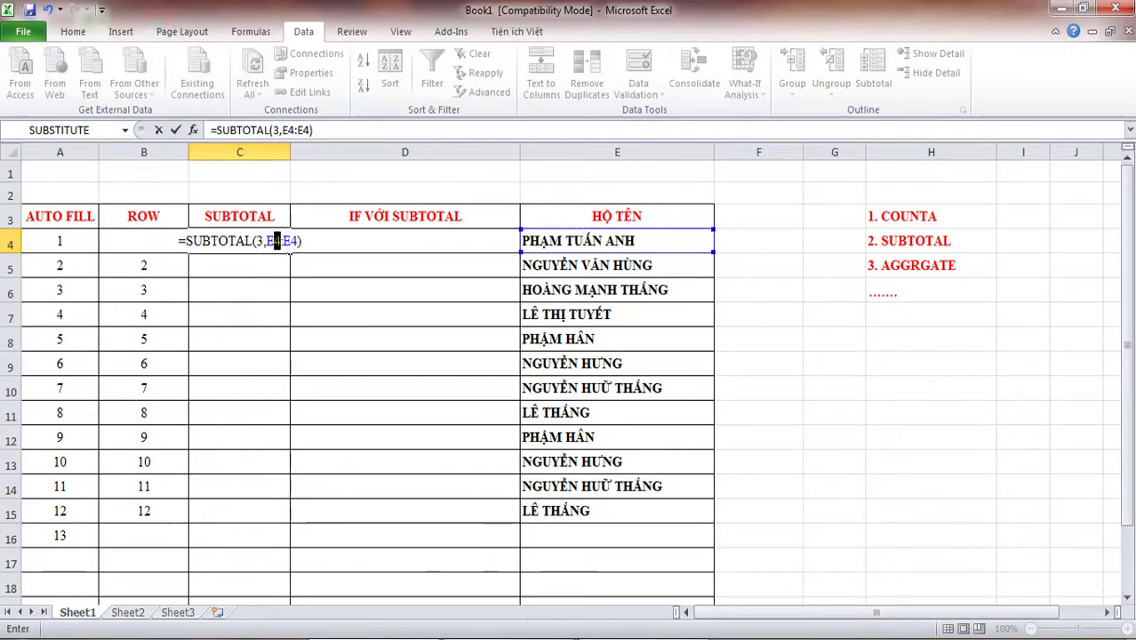
{"action": "double_click", "coordinate": [275, 241]}
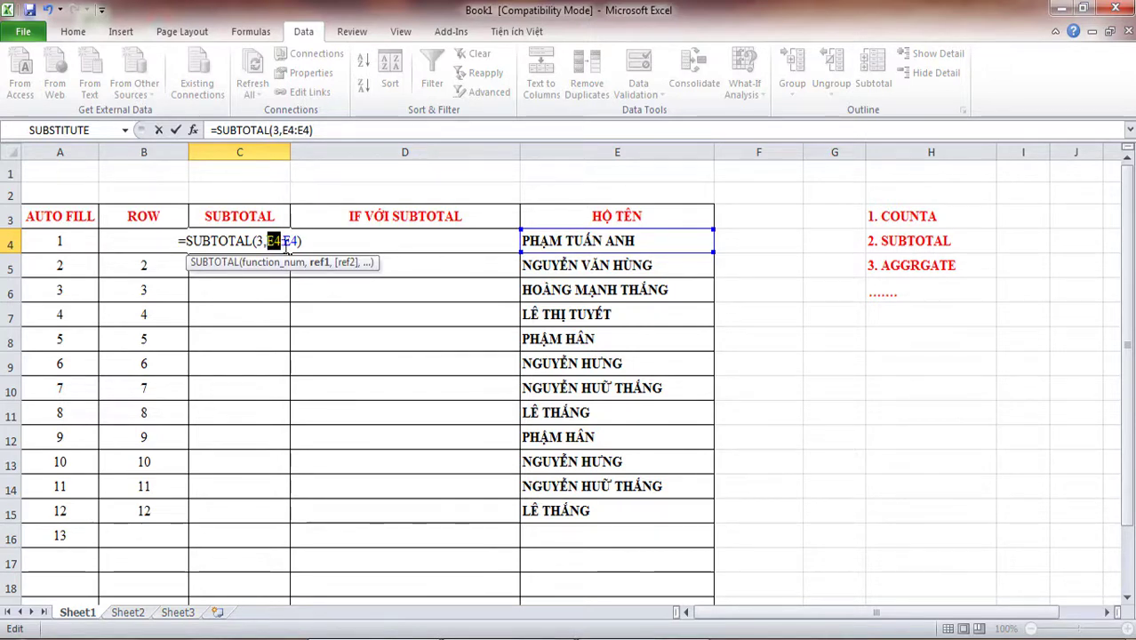
{"action": "key", "text": "F4"}
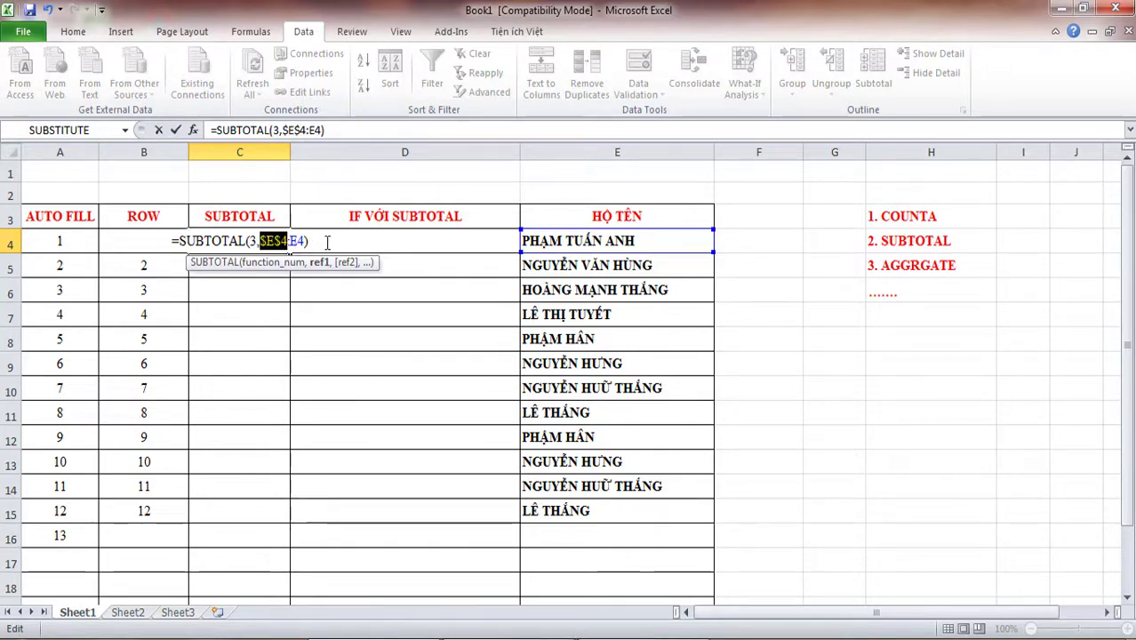
{"action": "left_click", "coordinate": [327, 243]}
{"action": "key", "text": "Return"}
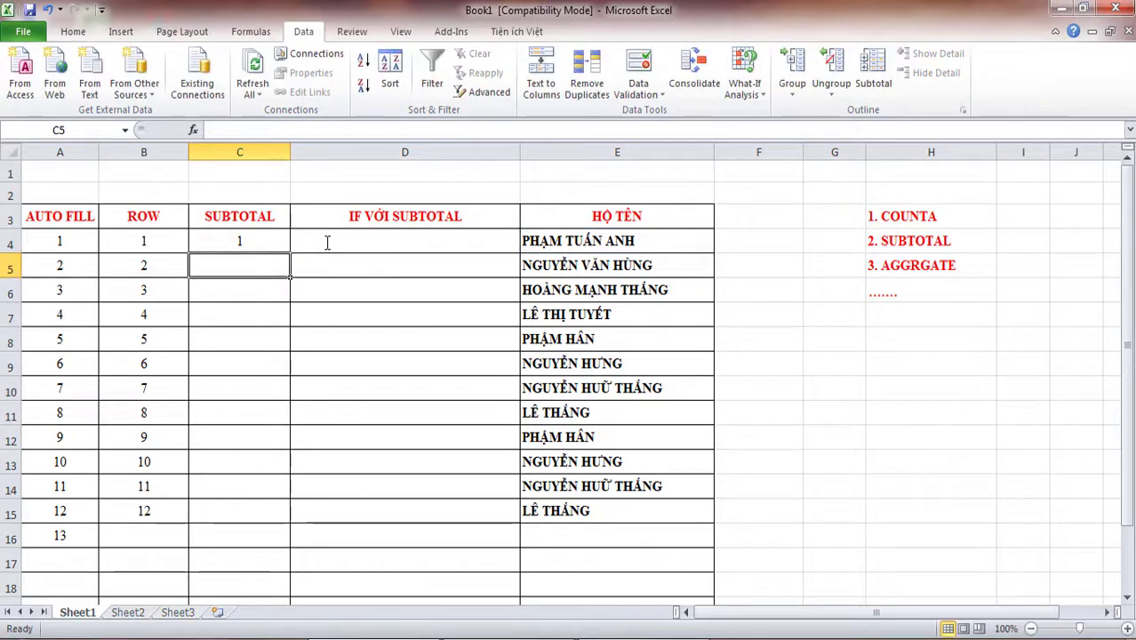
Copy the SUBTOTAL formula from C4 down to C15.
{"action": "left_click", "coordinate": [272, 236]}
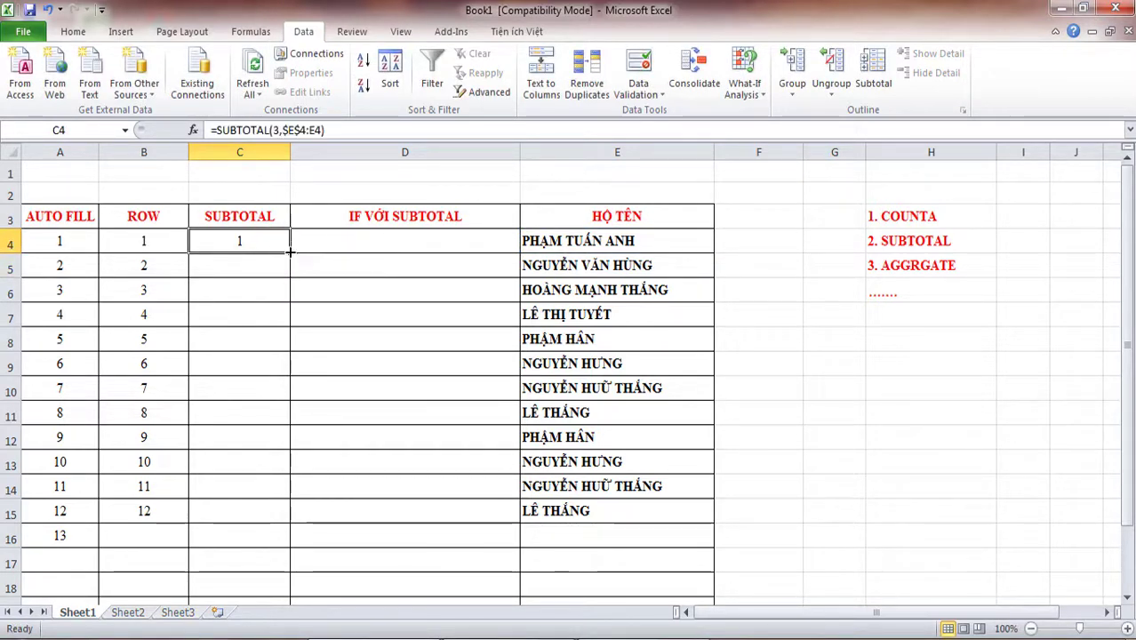
{"action": "left_click_drag", "start_coordinate": [295, 254], "coordinate": [288, 521]}
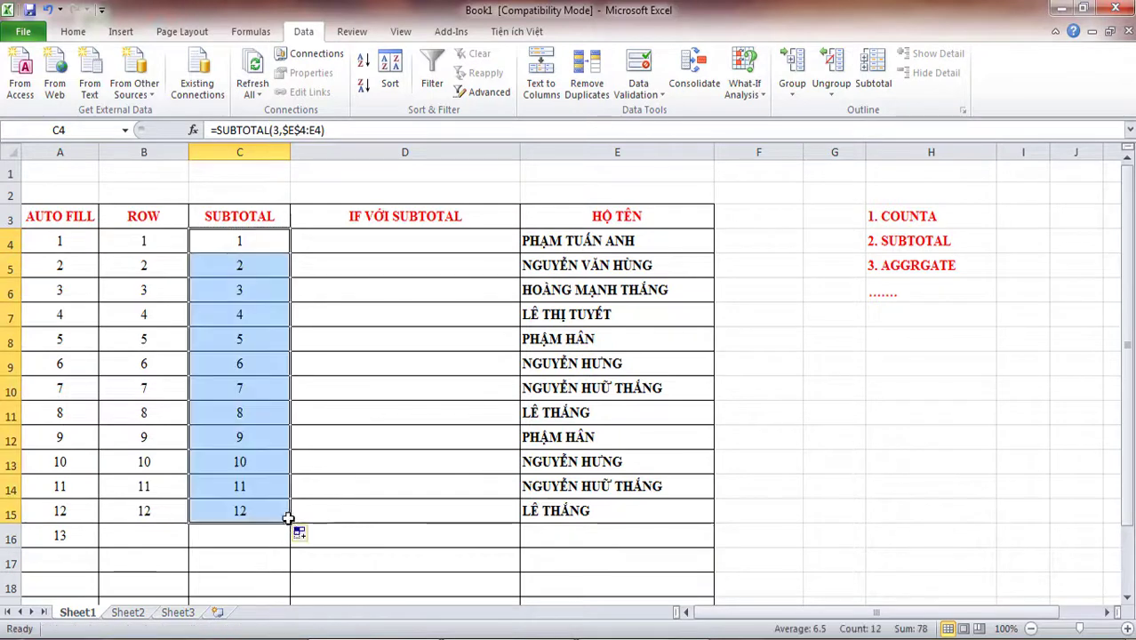
{"action": "left_click", "coordinate": [387, 240]}
{"action": "double_click", "coordinate": [415, 240]}
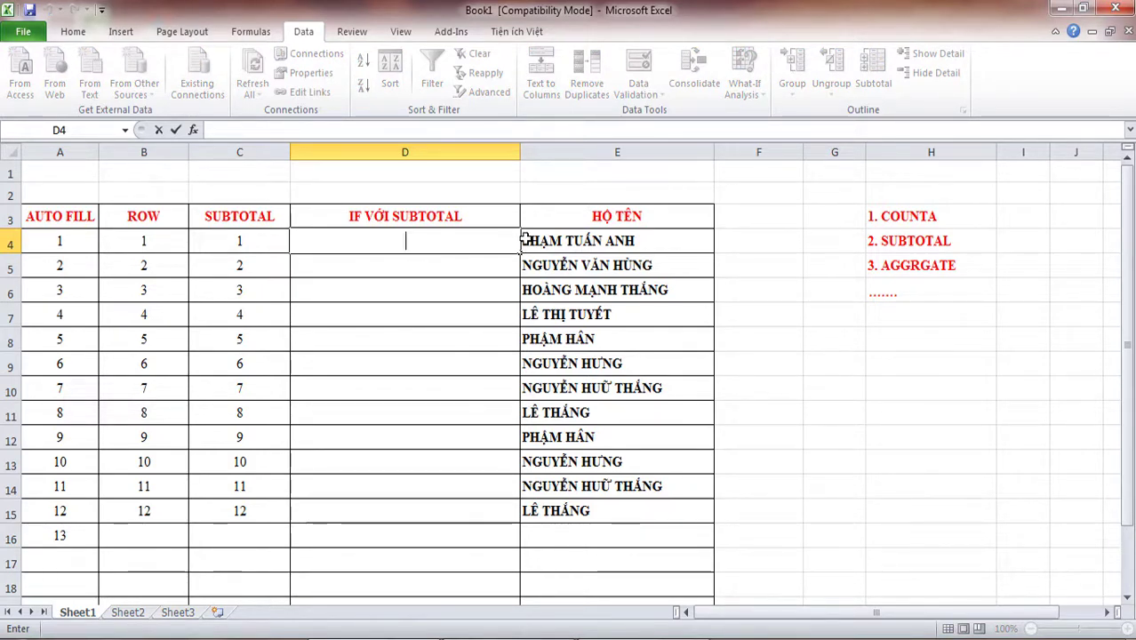
Start D4's formula as =IF(E4="","",SUBTOTAL(3, with COUNTA mode.
{"action": "type", "text": "="}
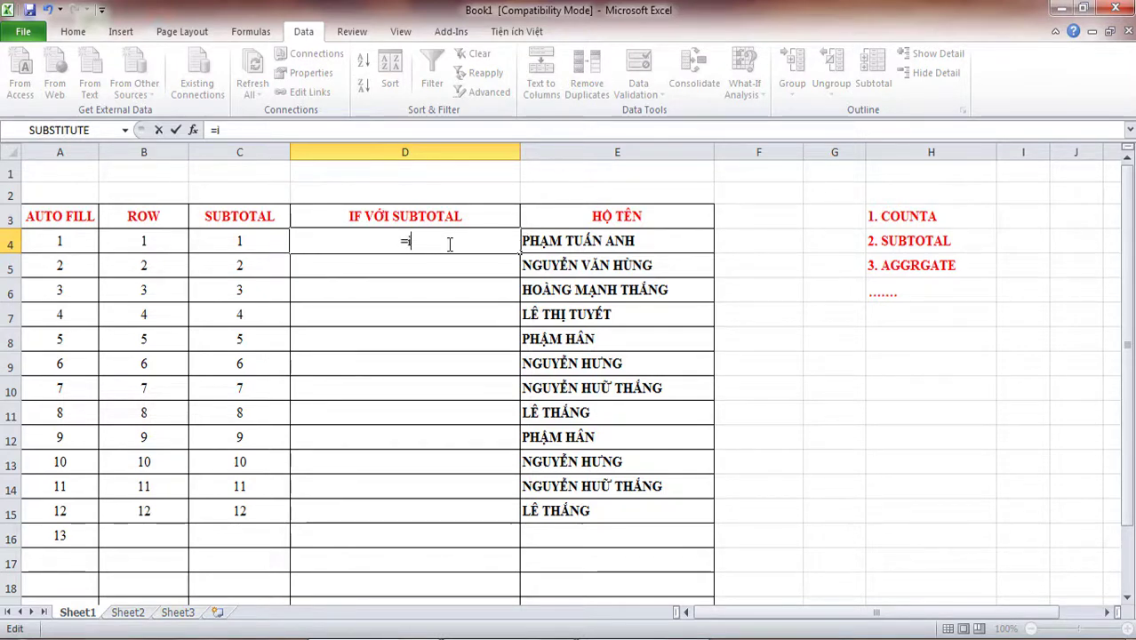
{"action": "type", "text": "if("}
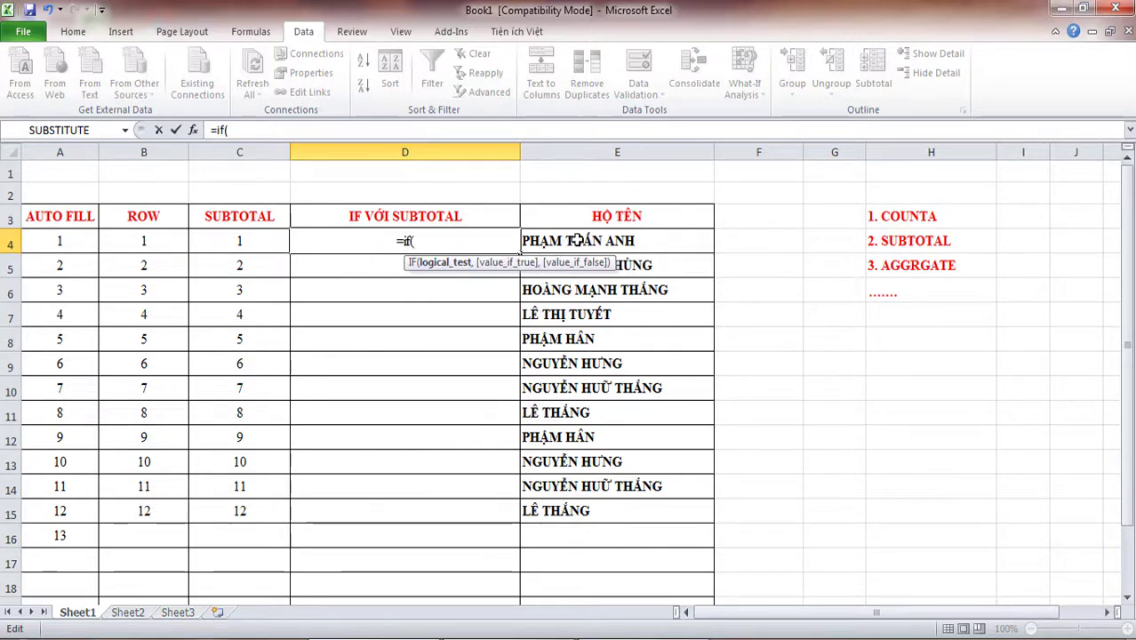
{"action": "left_click", "coordinate": [549, 249]}
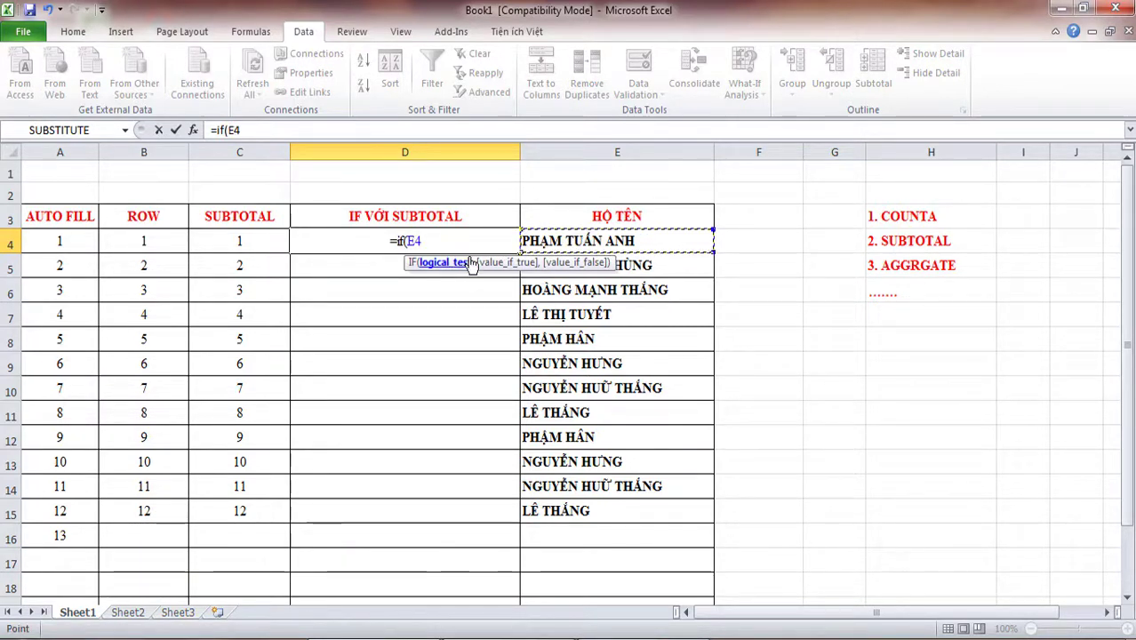
{"action": "type", "text": "="}
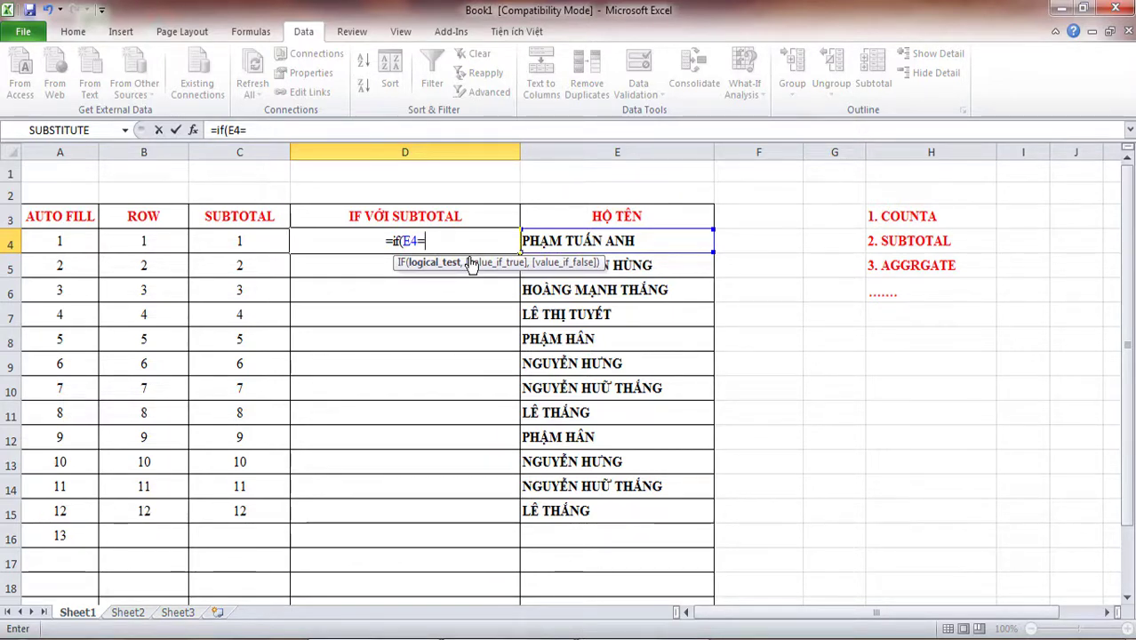
{"action": "type", "text": "\"\""}
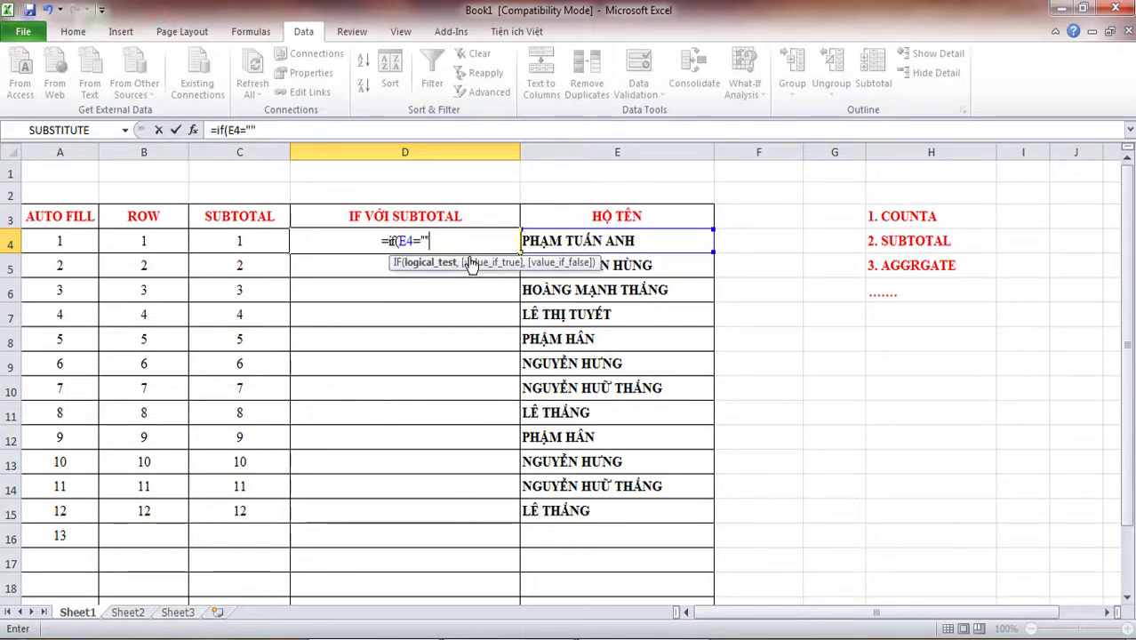
{"action": "type", "text": ","}
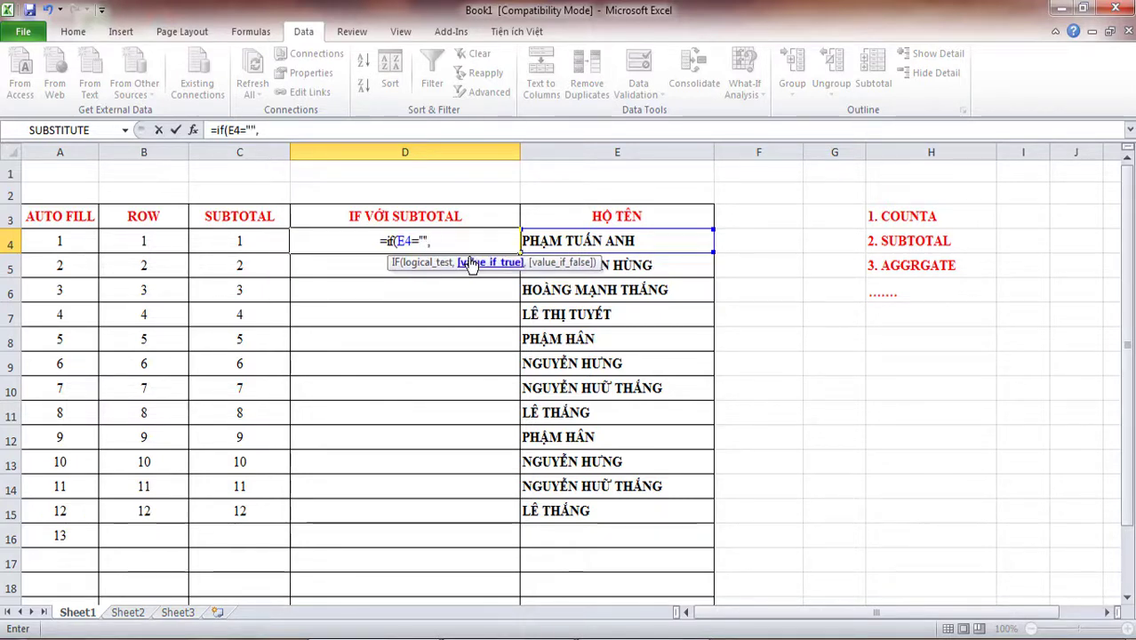
{"action": "type", "text": "\"\",s"}
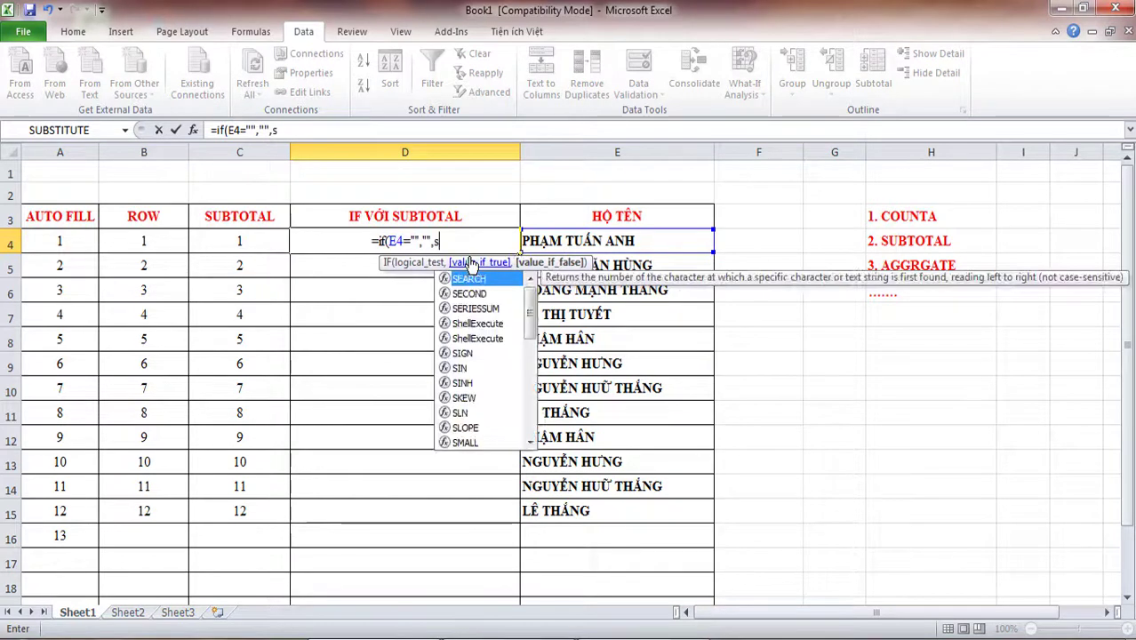
{"action": "type", "text": "ub"}
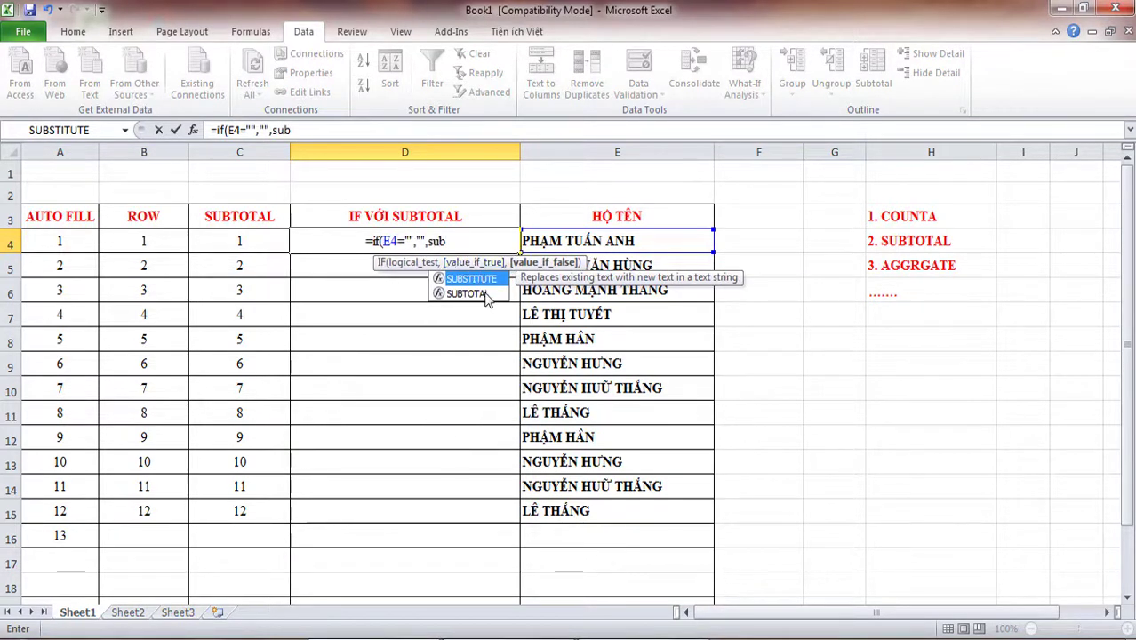
{"action": "double_click", "coordinate": [486, 295]}
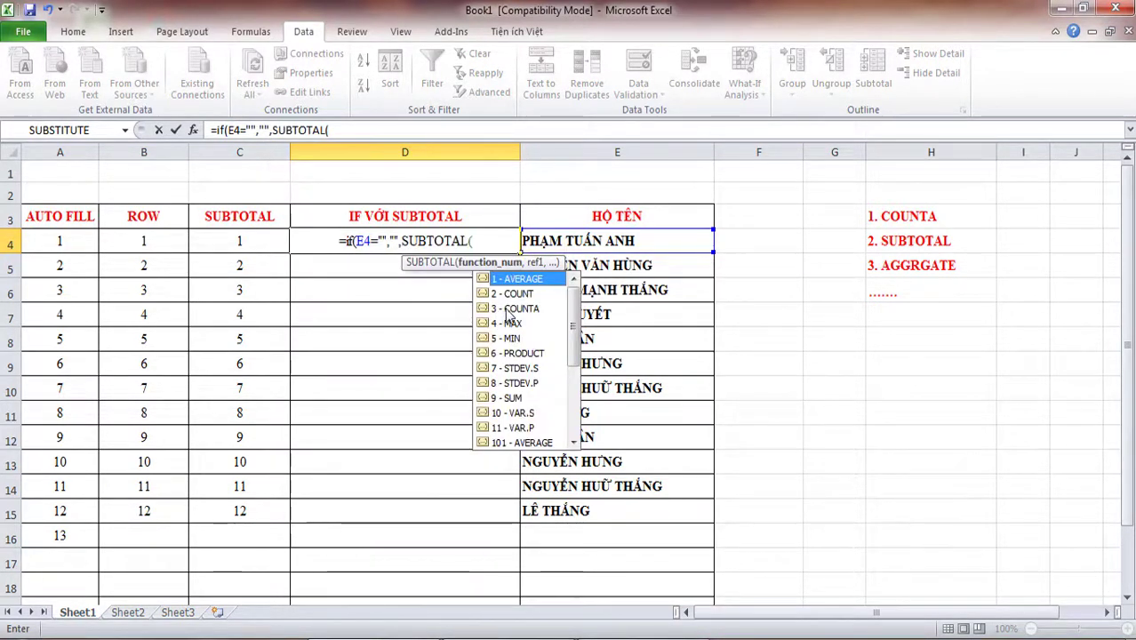
{"action": "double_click", "coordinate": [506, 308]}
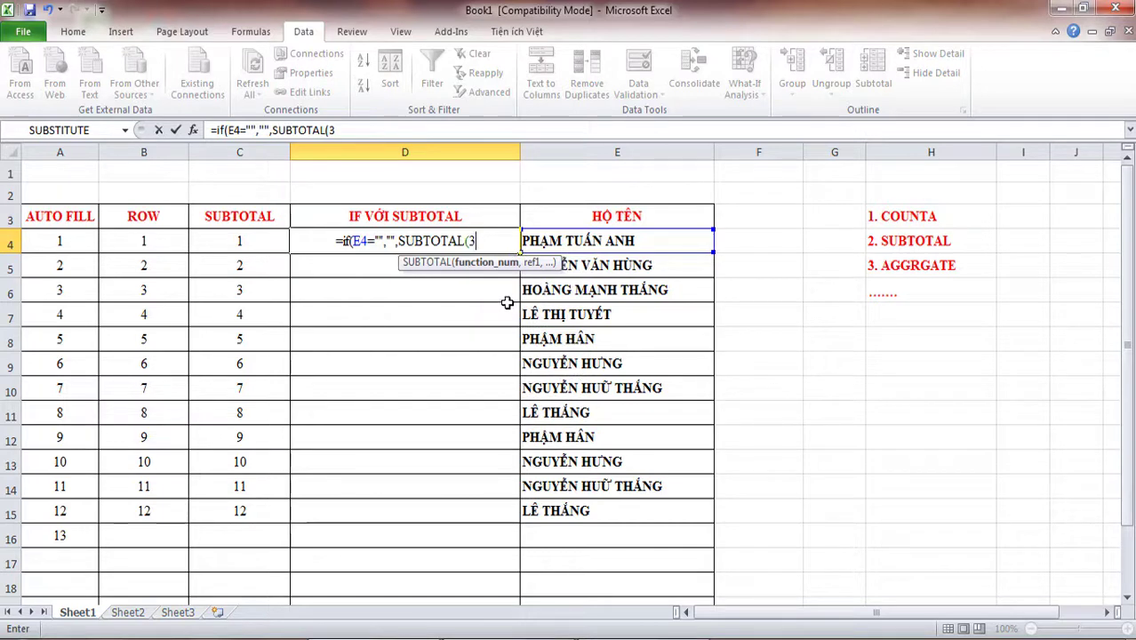
{"action": "type", "text": ","}
Finish D4's formula with the range $E$4:E4 so it returns 1.
{"action": "left_click", "coordinate": [604, 242]}
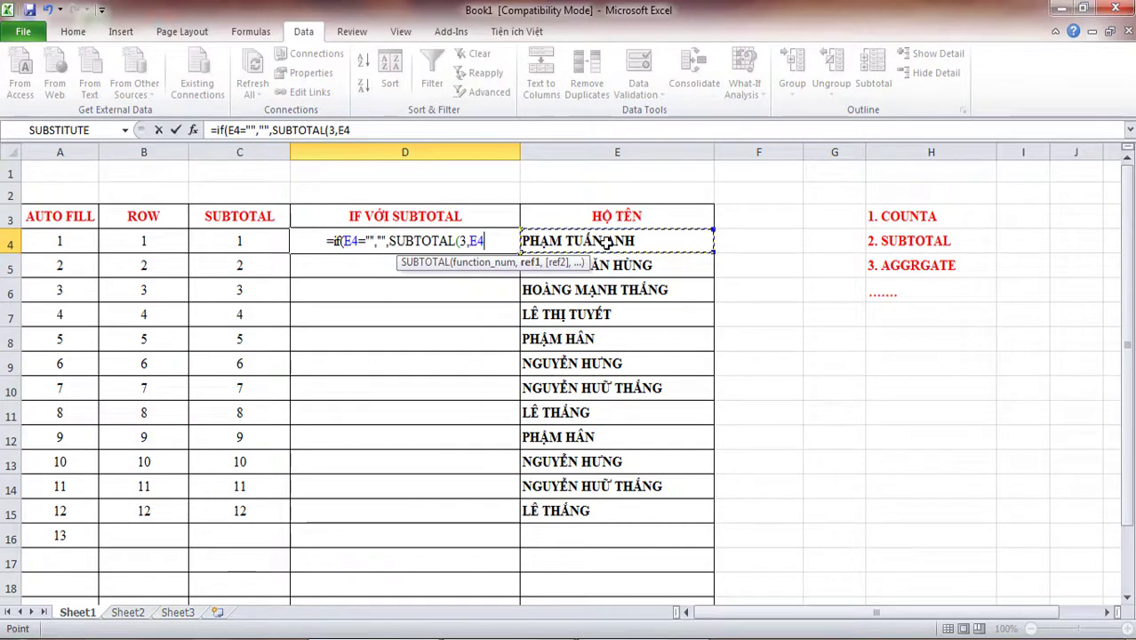
{"action": "key", "text": "F8"}
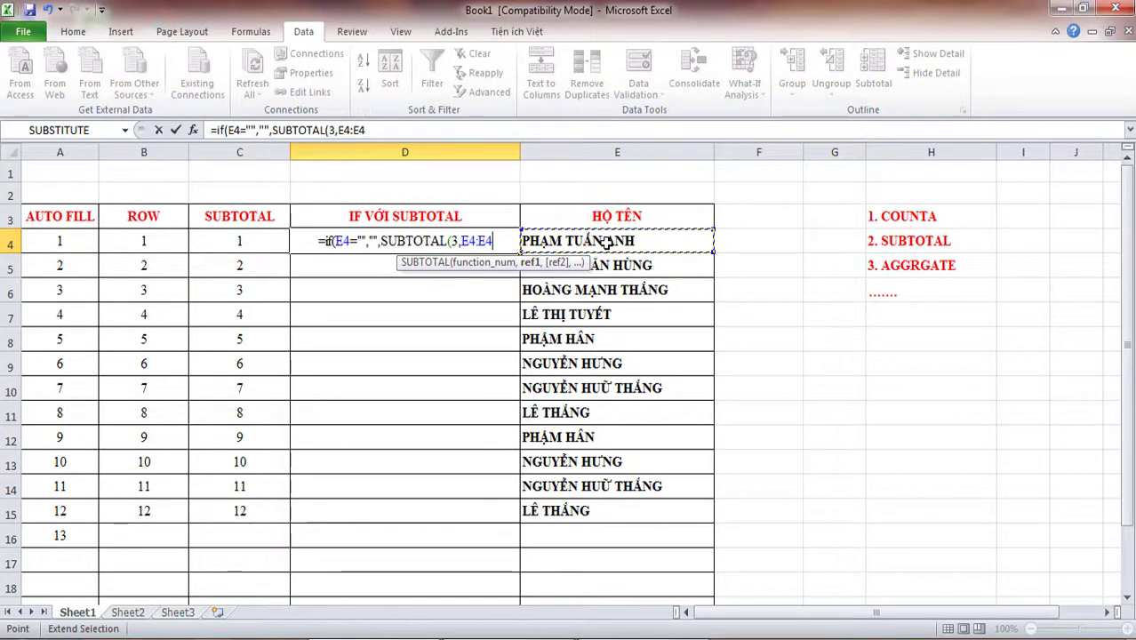
{"action": "type", "text": "))"}
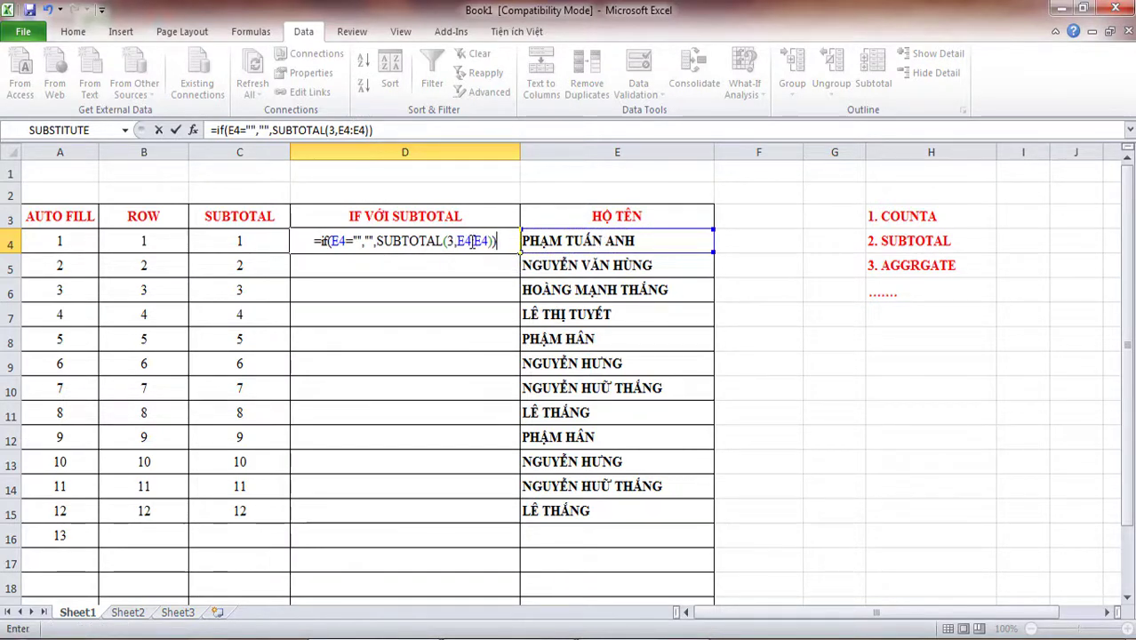
{"action": "left_click_drag", "start_coordinate": [471, 241], "coordinate": [458, 244]}
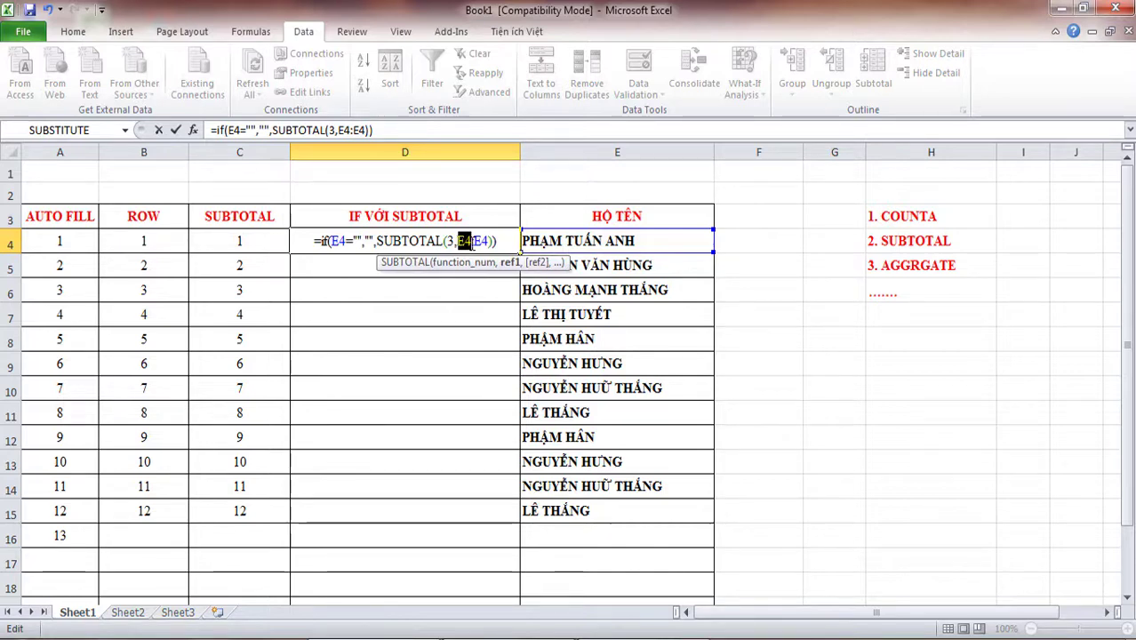
{"action": "key", "text": "F4"}
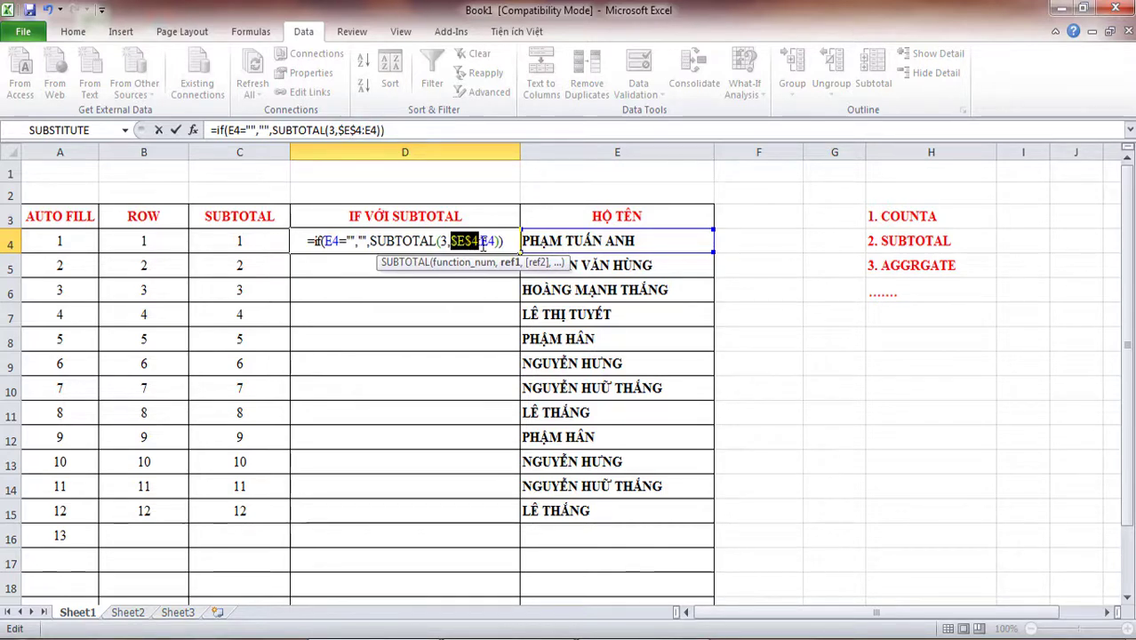
{"action": "left_click", "coordinate": [512, 240]}
{"action": "key", "text": "Return"}
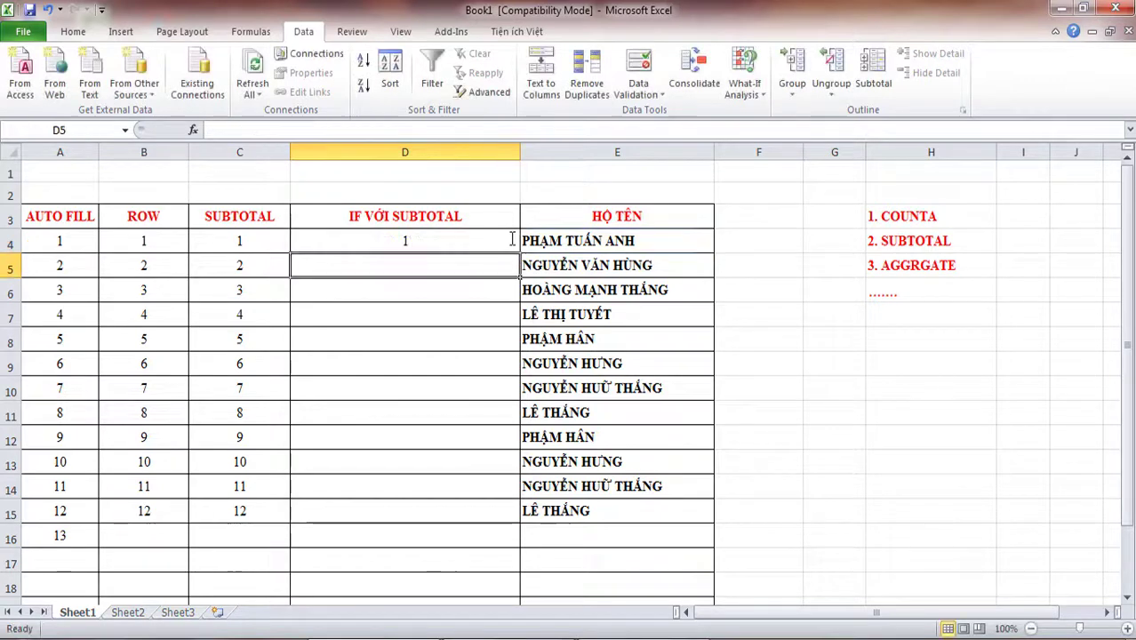
Fill the IF formula down to D15 and enable Filter on the header row.
{"action": "left_click", "coordinate": [489, 238]}
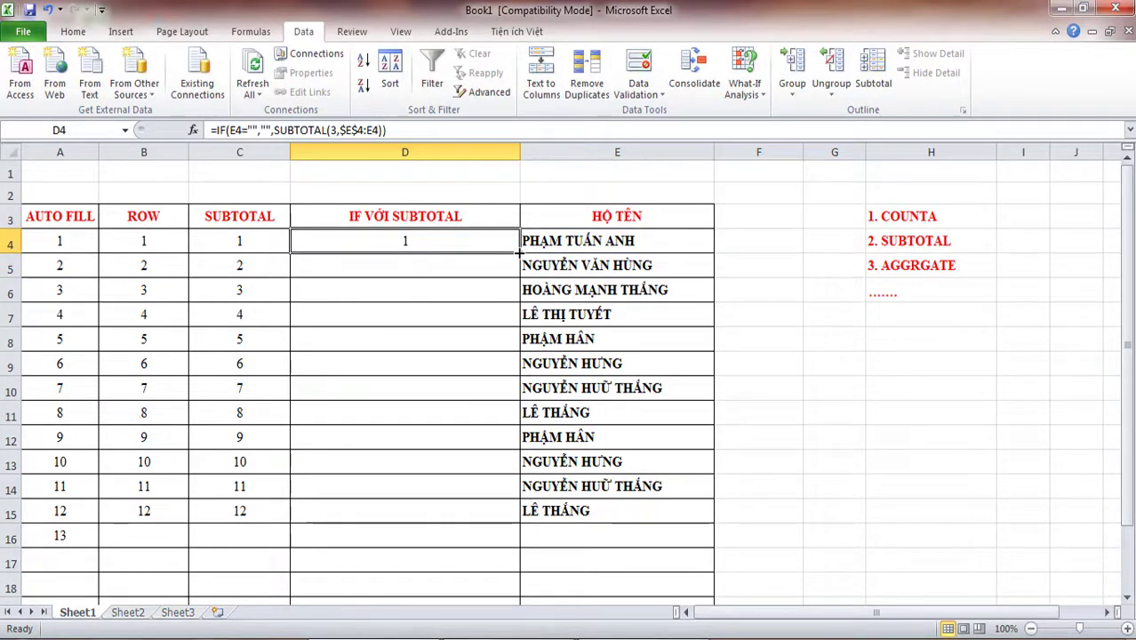
{"action": "left_click_drag", "start_coordinate": [519, 254], "coordinate": [523, 525]}
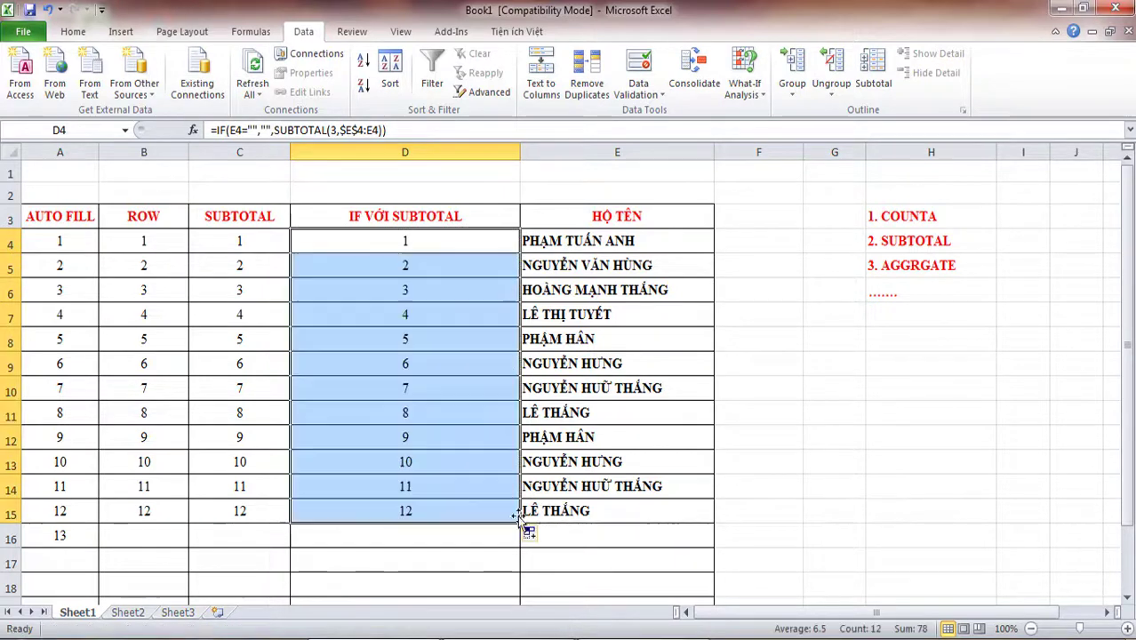
{"action": "left_click", "coordinate": [422, 382]}
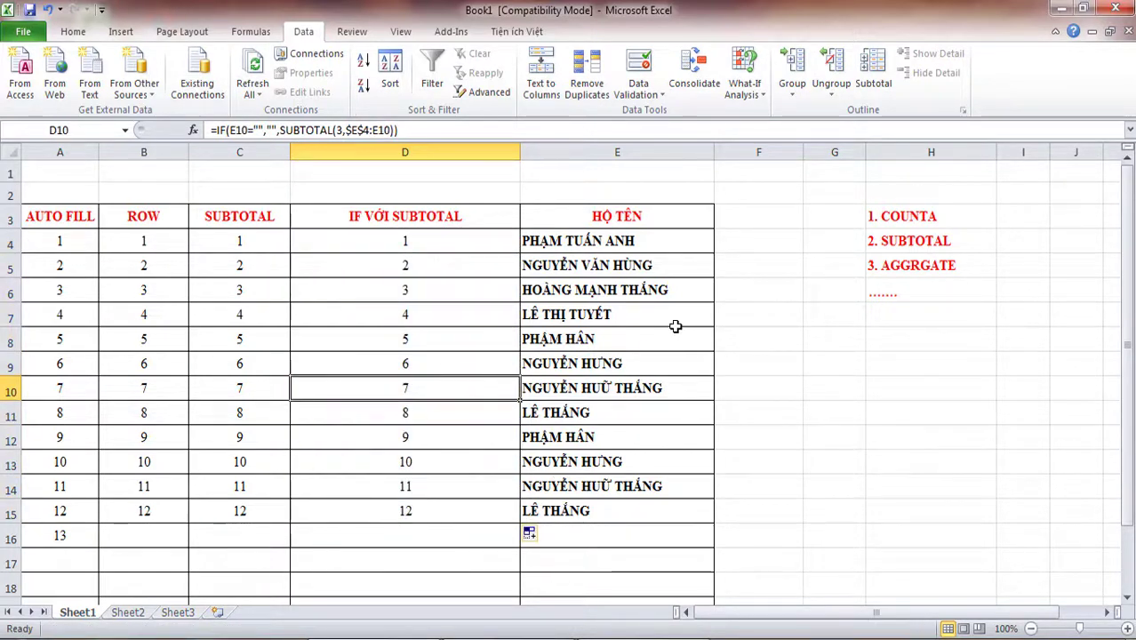
{"action": "left_click", "coordinate": [645, 218]}
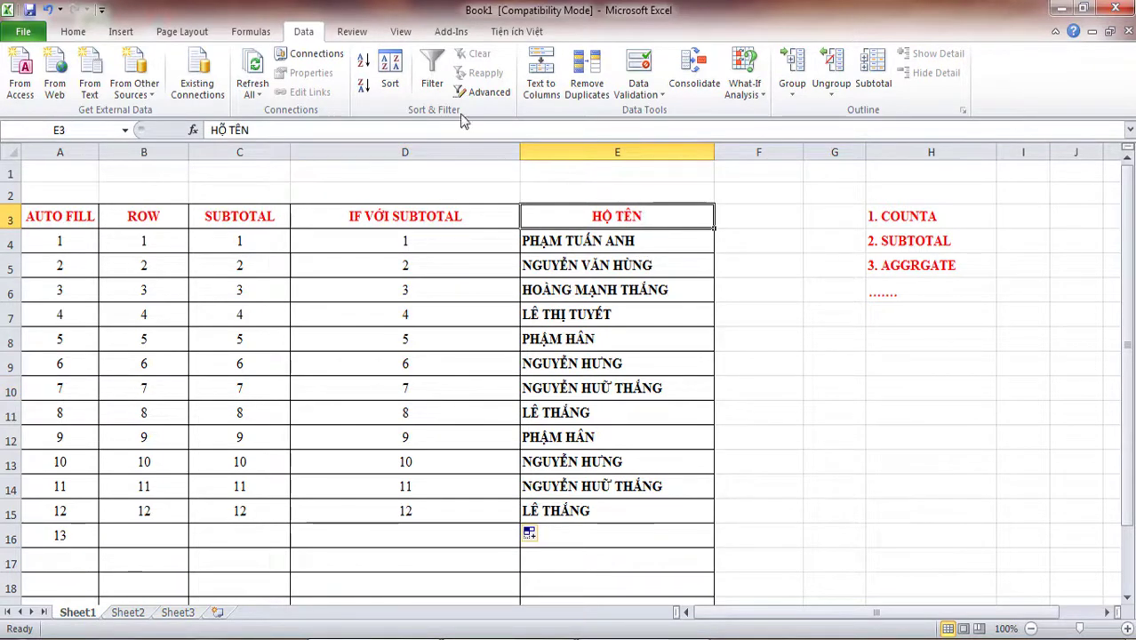
{"action": "left_click", "coordinate": [432, 76]}
{"action": "left_click", "coordinate": [706, 219]}
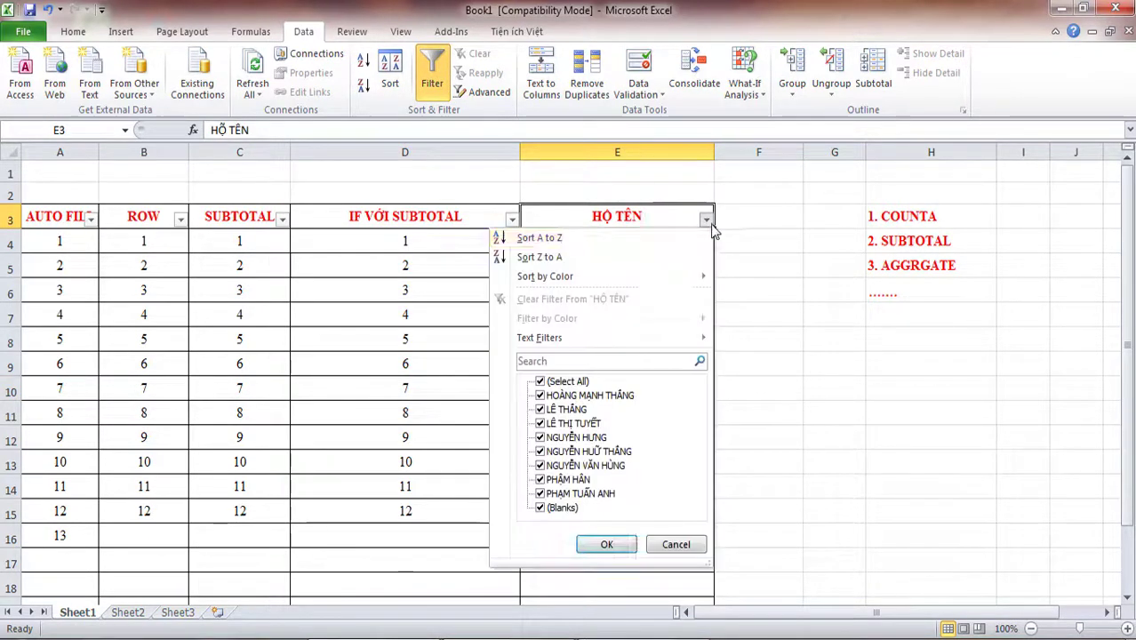
{"action": "left_click", "coordinate": [539, 408]}
{"action": "left_click", "coordinate": [539, 438]}
{"action": "left_click", "coordinate": [539, 465]}
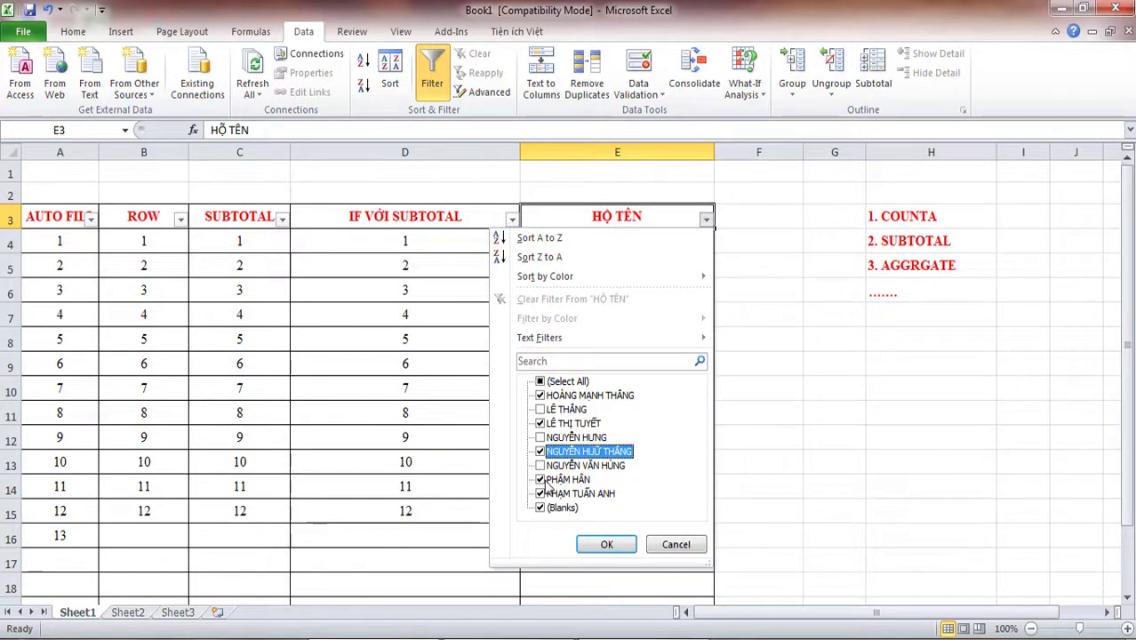
{"action": "left_click", "coordinate": [607, 544]}
Compare columns: SUBTOTAL and IF renumber 1–7, while AUTO FILL and ROW keep gaps.
{"action": "left_click_drag", "start_coordinate": [412, 240], "coordinate": [421, 381]}
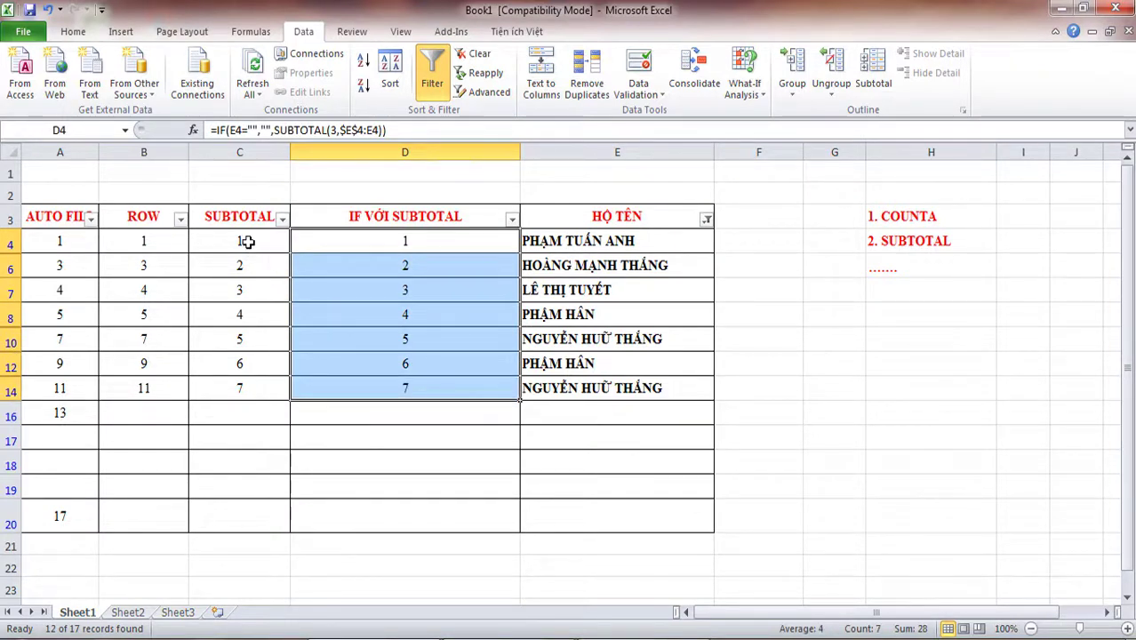
{"action": "left_click_drag", "start_coordinate": [247, 241], "coordinate": [249, 380]}
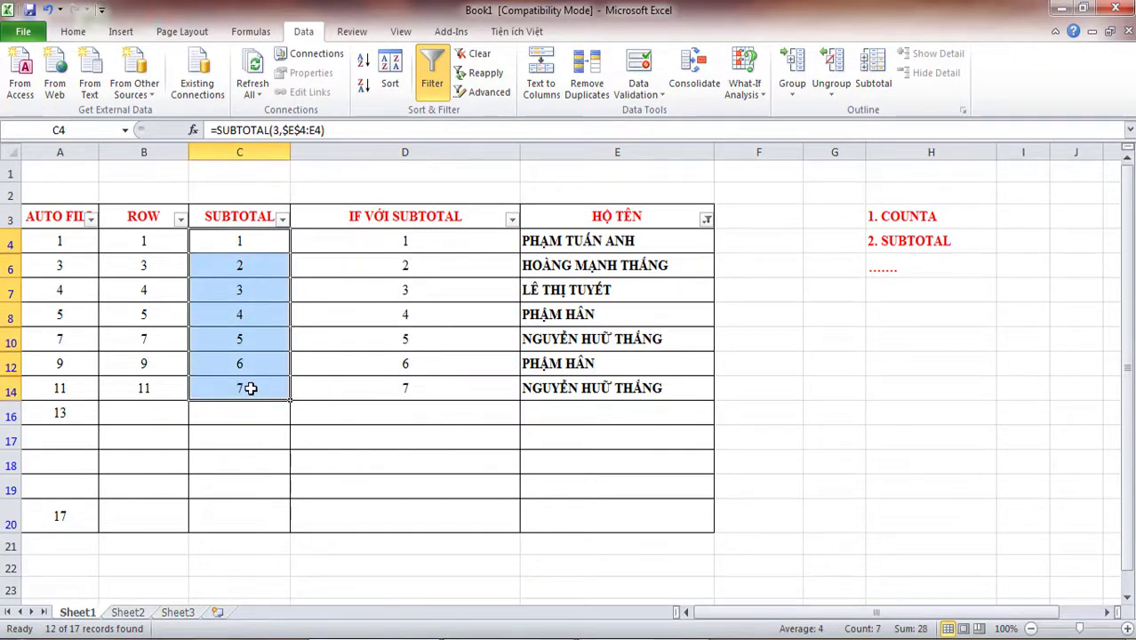
{"action": "left_click_drag", "start_coordinate": [42, 246], "coordinate": [145, 385]}
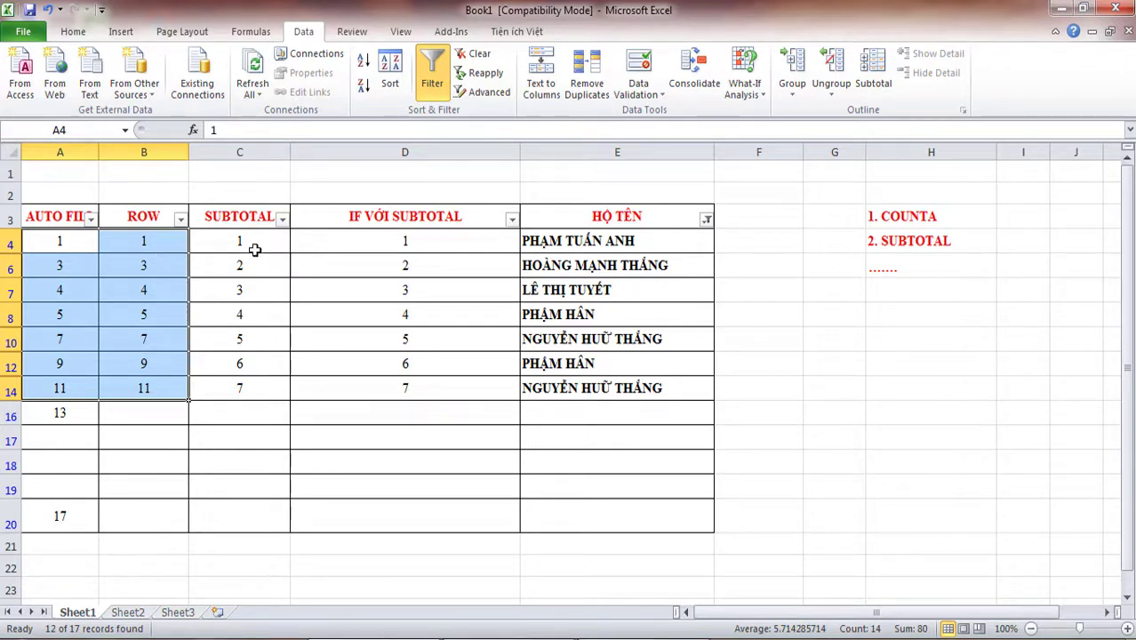
{"action": "left_click_drag", "start_coordinate": [255, 249], "coordinate": [435, 384]}
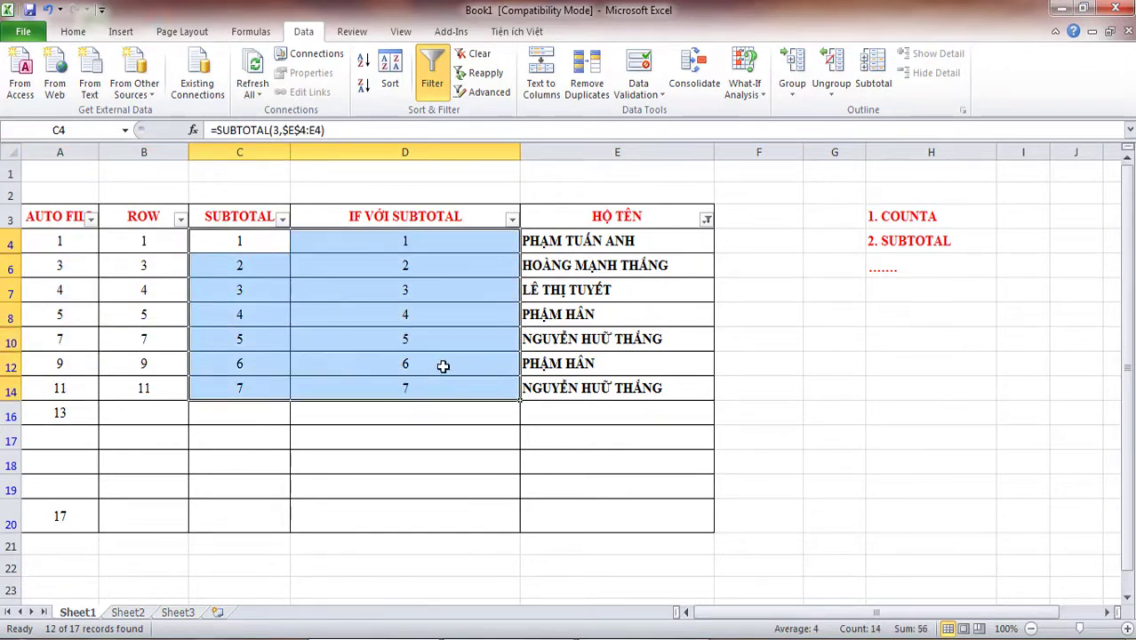
{"action": "left_click", "coordinate": [822, 319]}
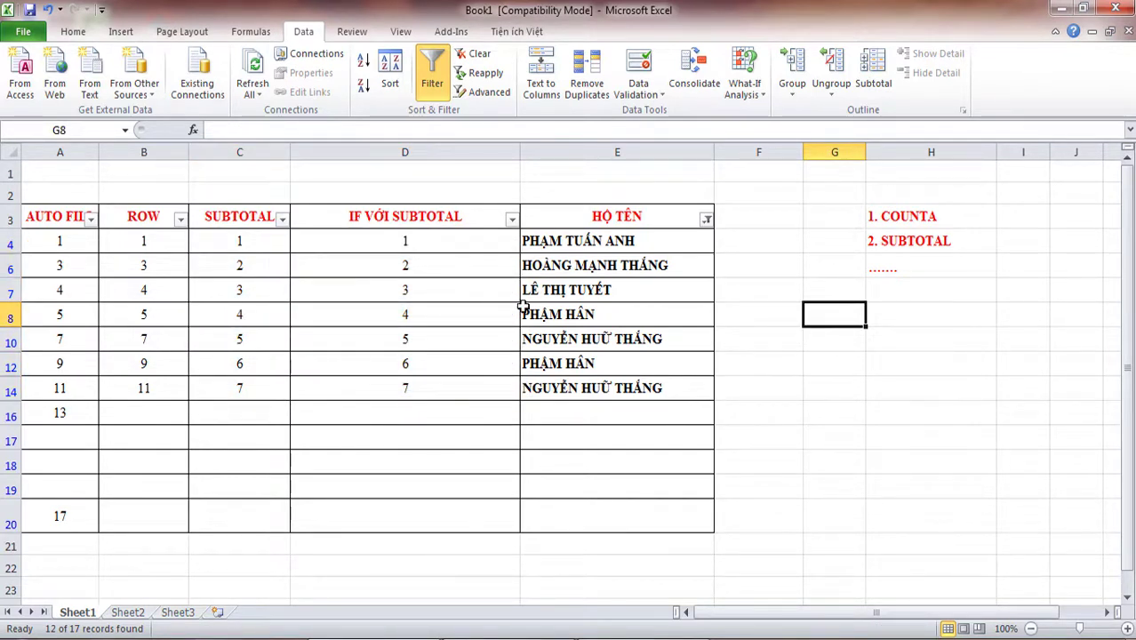
{"action": "left_click", "coordinate": [705, 220]}
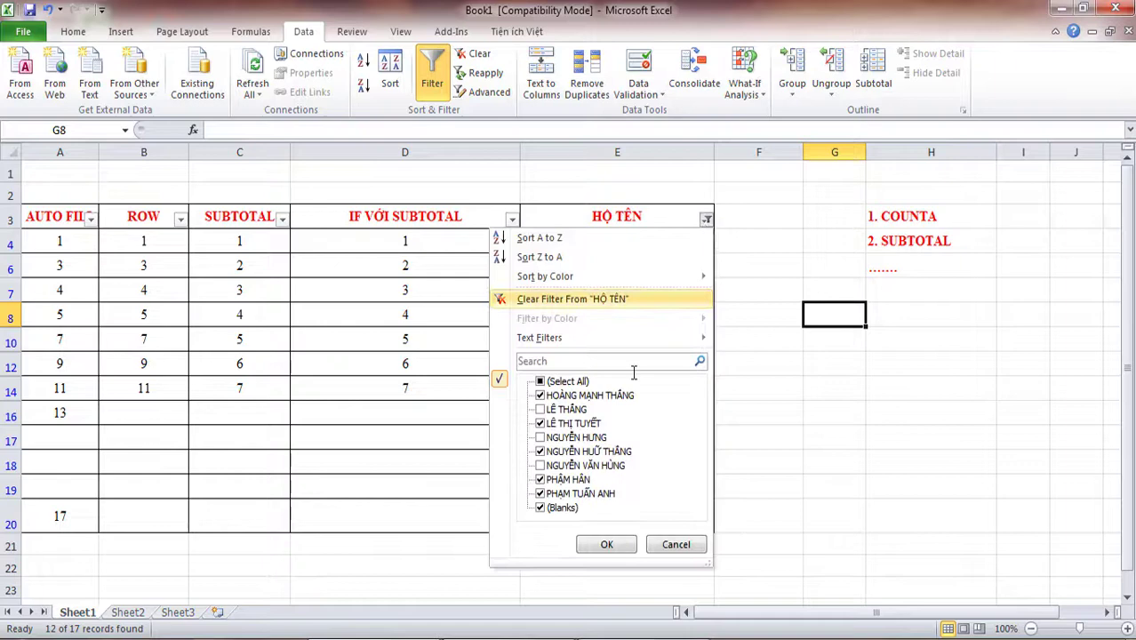
{"action": "left_click", "coordinate": [540, 381]}
{"action": "left_click", "coordinate": [539, 450]}
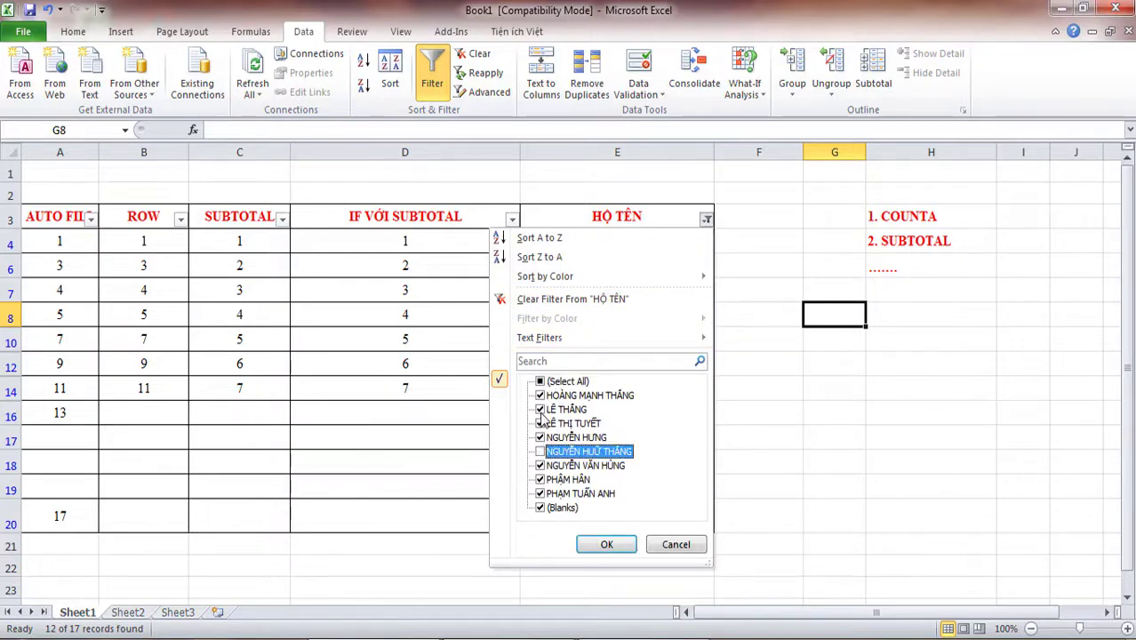
{"action": "left_click", "coordinate": [540, 409]}
{"action": "left_click", "coordinate": [539, 493]}
{"action": "left_click", "coordinate": [606, 544]}
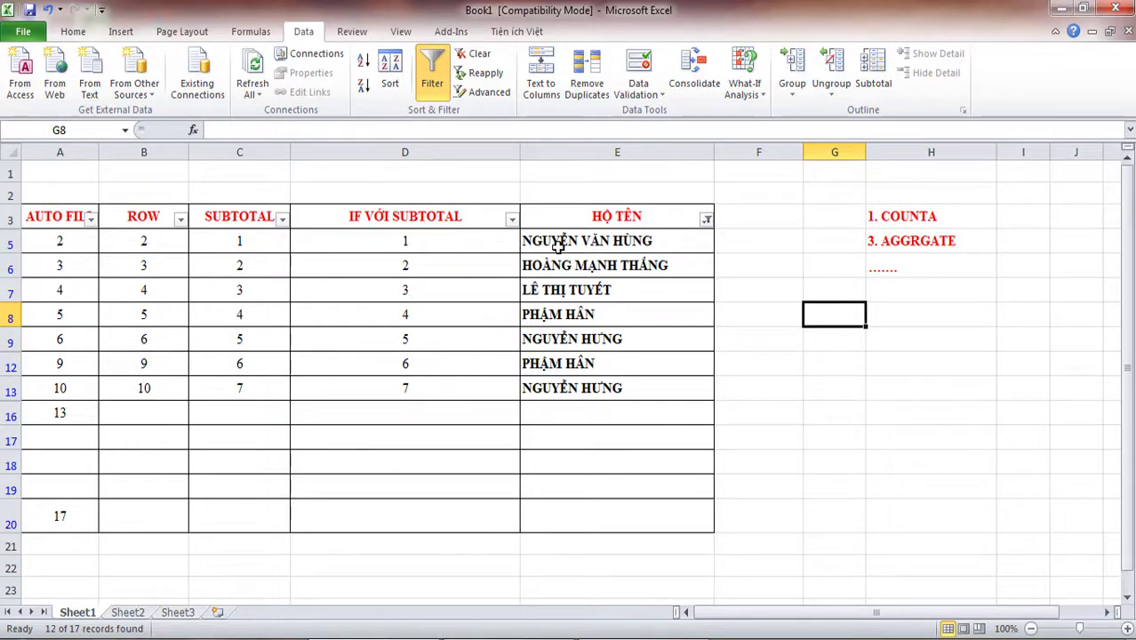
Reselect all names in the HỌ TÊN filter so all twelve rows show.
{"action": "left_click", "coordinate": [706, 220]}
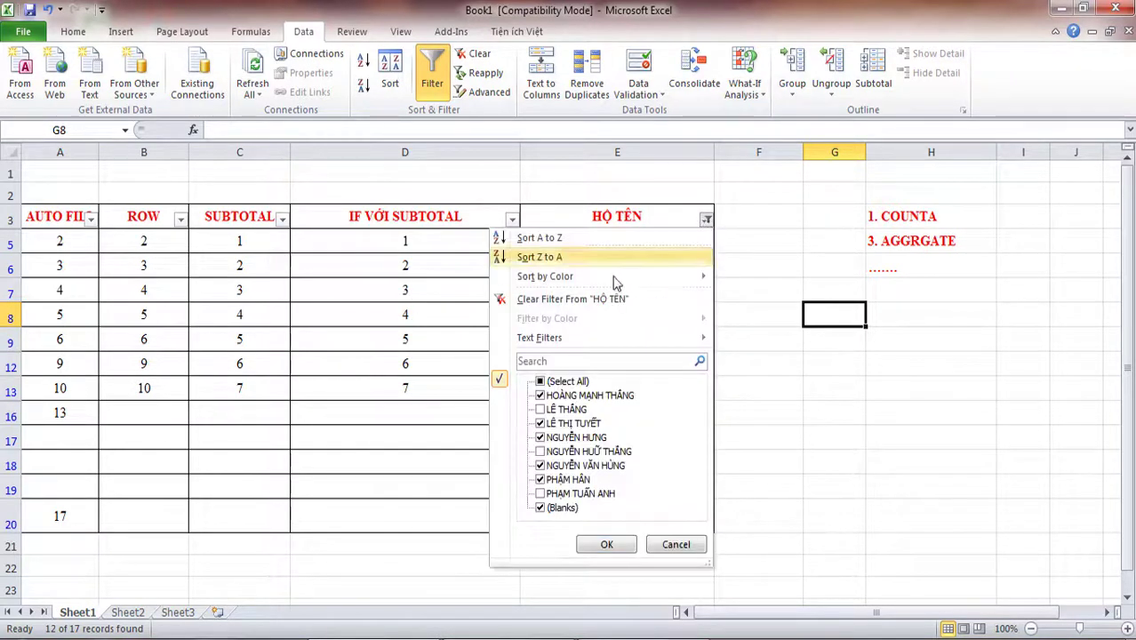
{"action": "left_click", "coordinate": [539, 381]}
{"action": "left_click", "coordinate": [605, 545]}
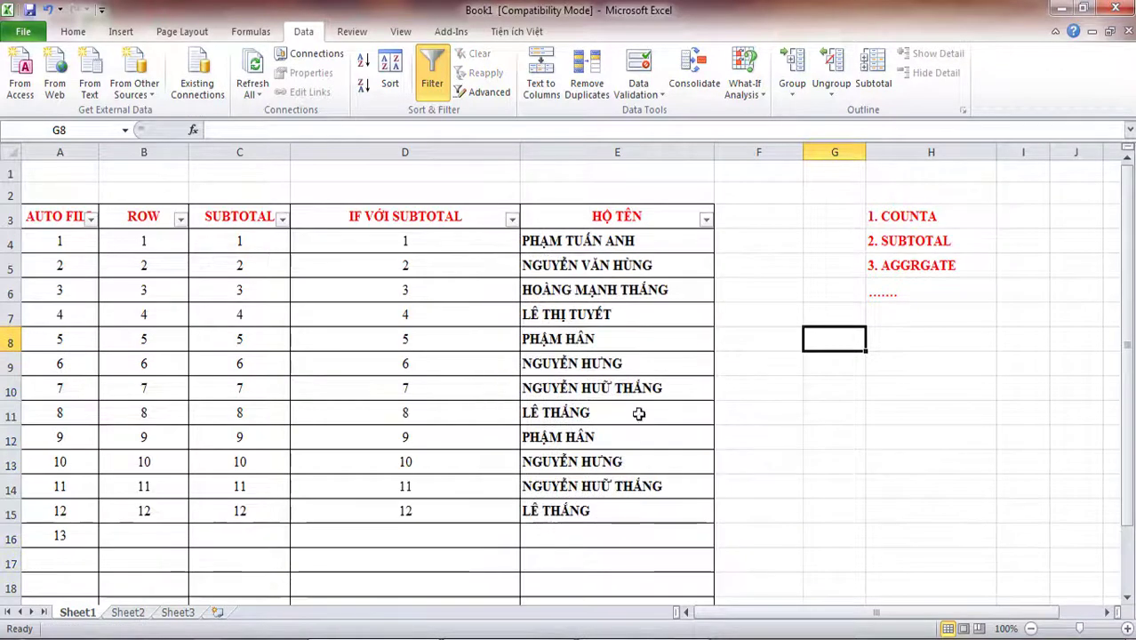
{"action": "left_click", "coordinate": [636, 412]}
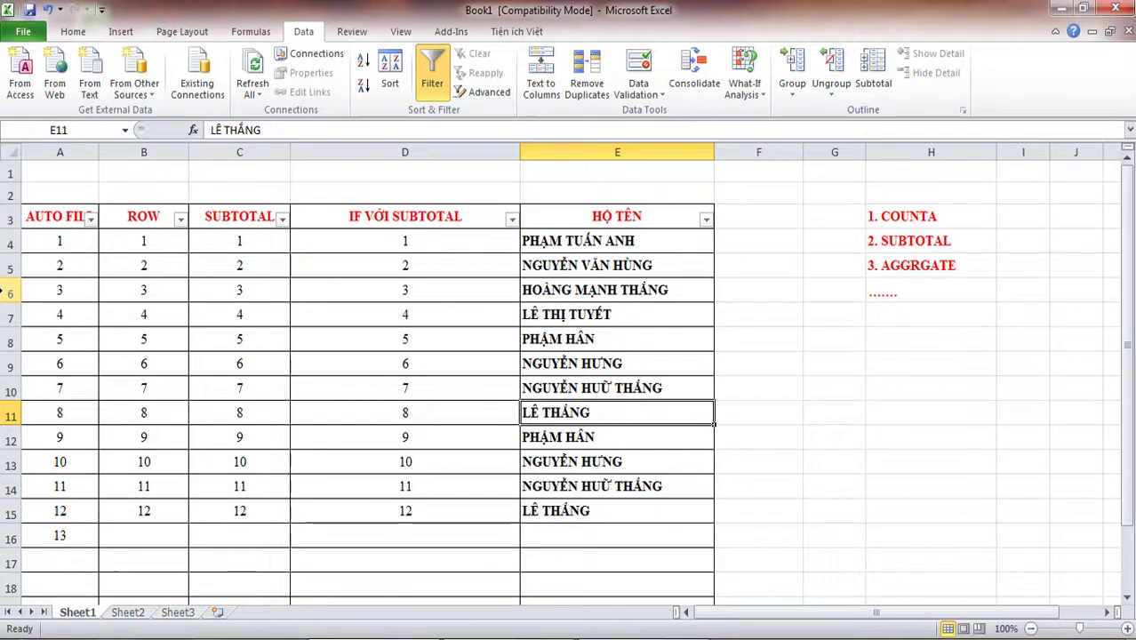
{"action": "left_click", "coordinate": [12, 292]}
{"action": "right_click", "coordinate": [569, 293]}
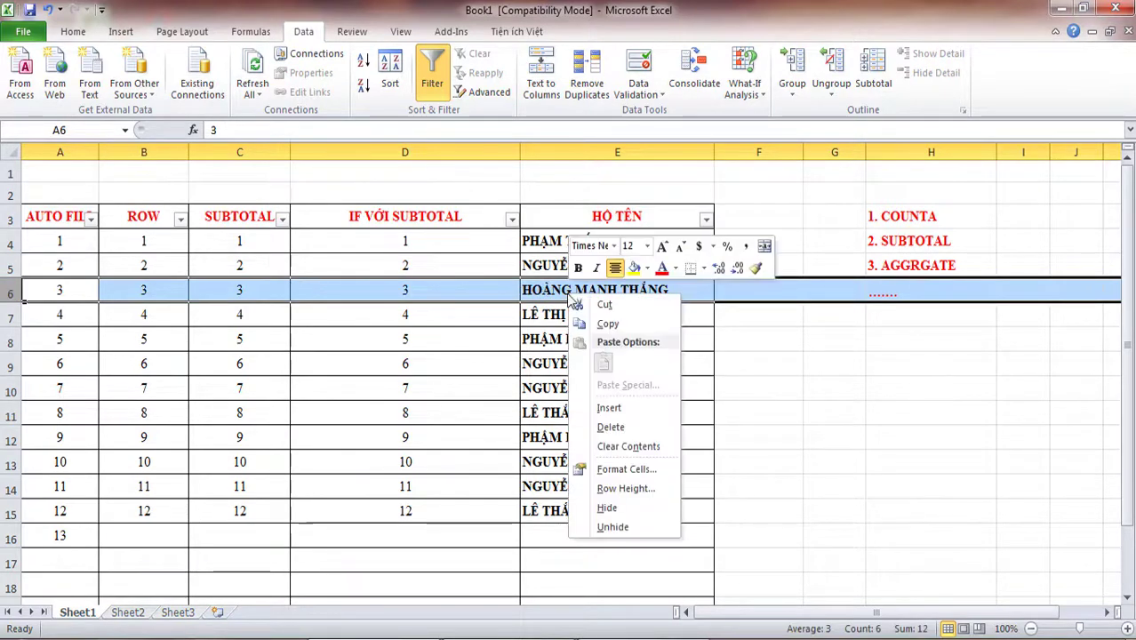
{"action": "left_click", "coordinate": [609, 427]}
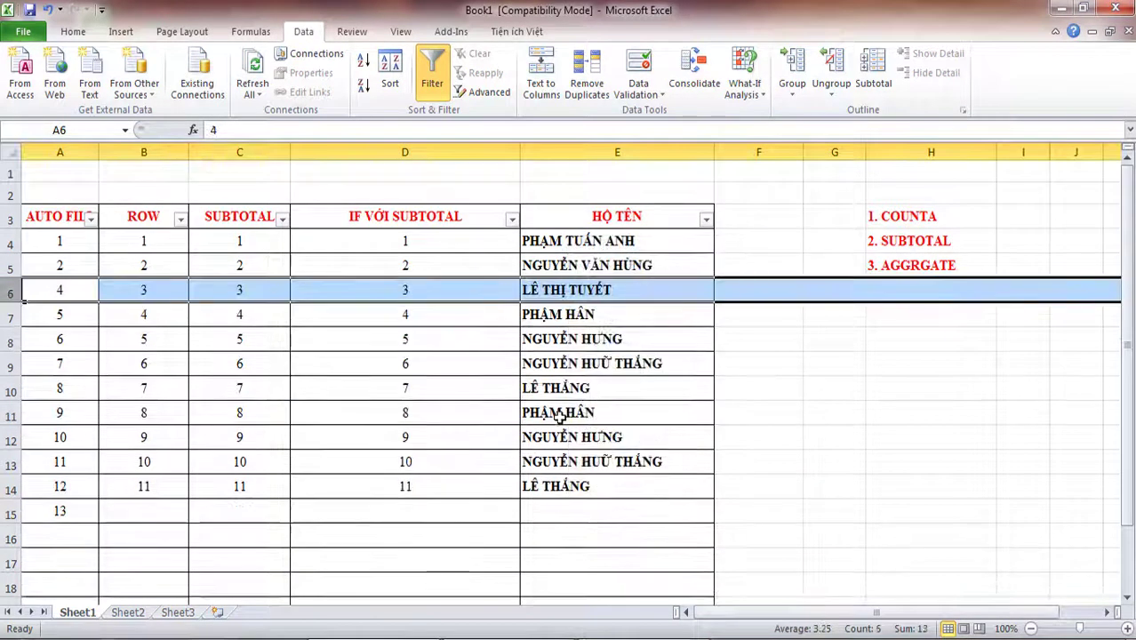
{"action": "left_click", "coordinate": [432, 371]}
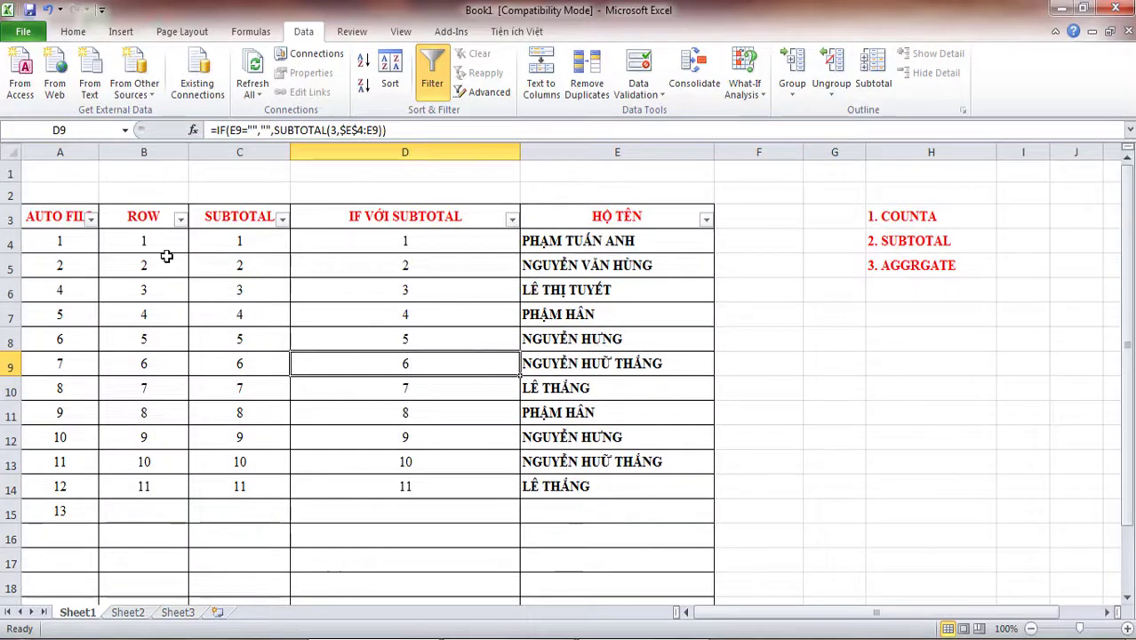
{"action": "left_click_drag", "start_coordinate": [144, 244], "coordinate": [433, 486]}
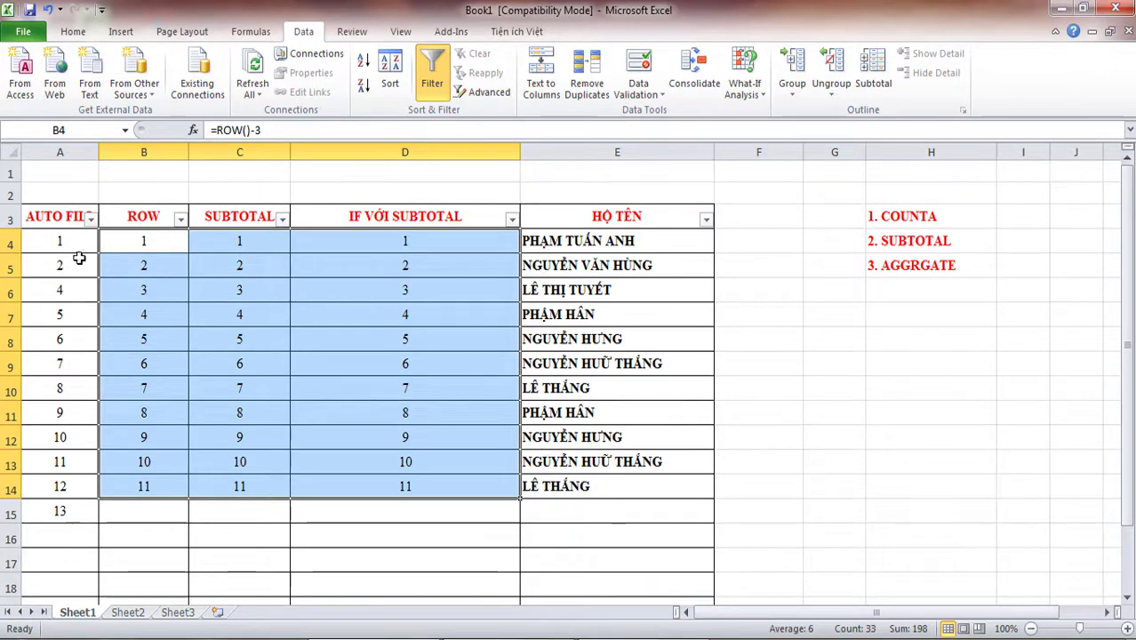
{"action": "left_click_drag", "start_coordinate": [62, 242], "coordinate": [73, 293]}
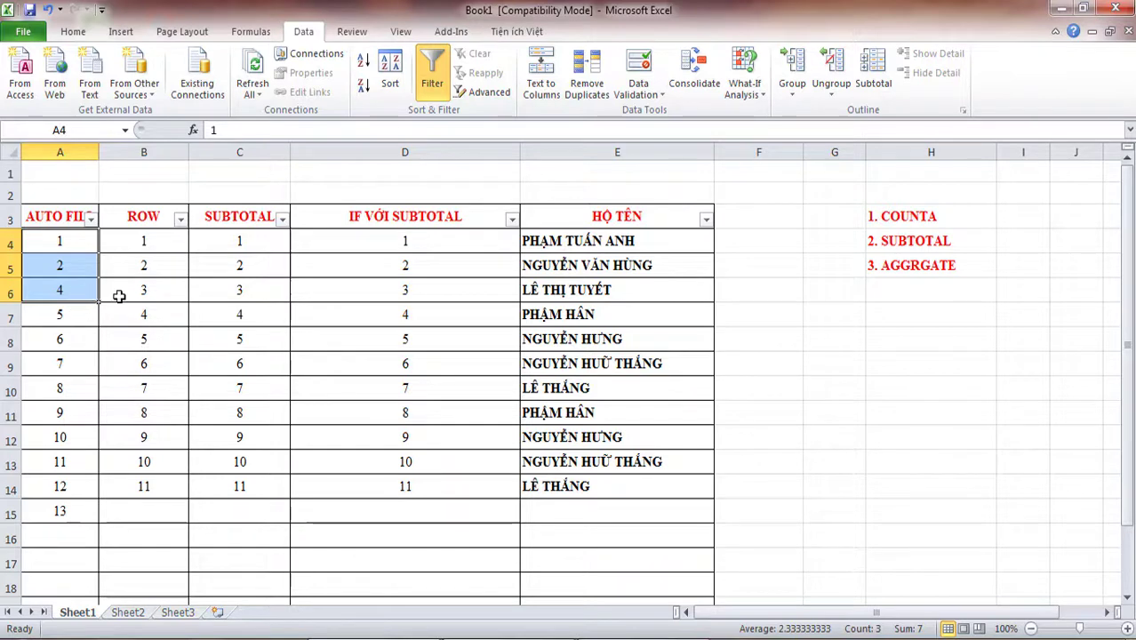
{"action": "left_click", "coordinate": [402, 289]}
{"action": "left_click", "coordinate": [11, 391]}
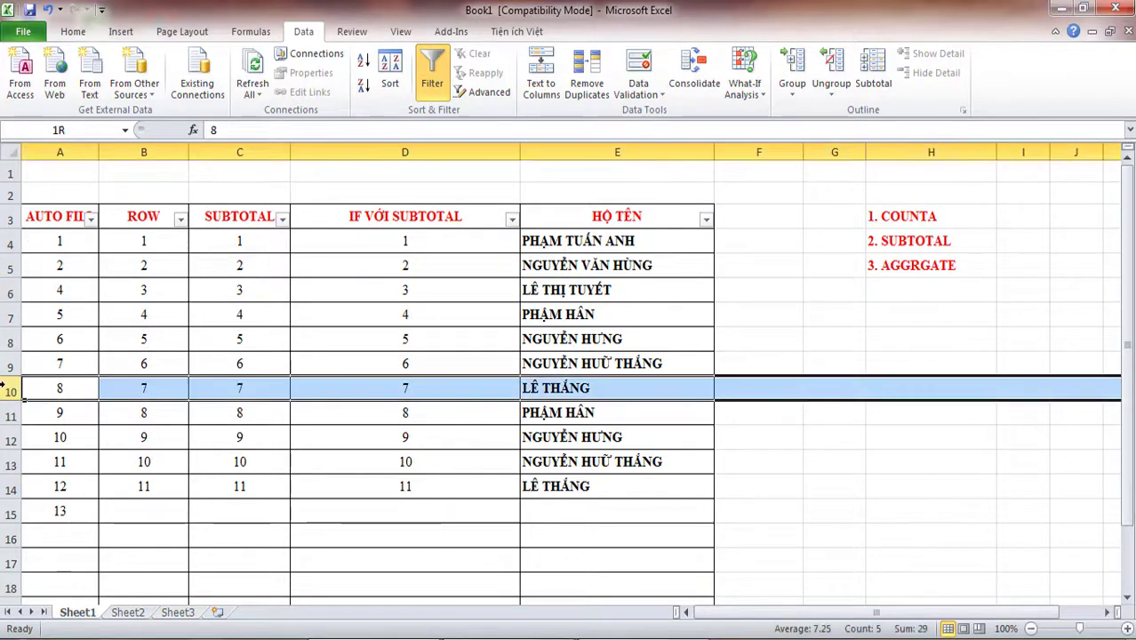
{"action": "right_click", "coordinate": [473, 391]}
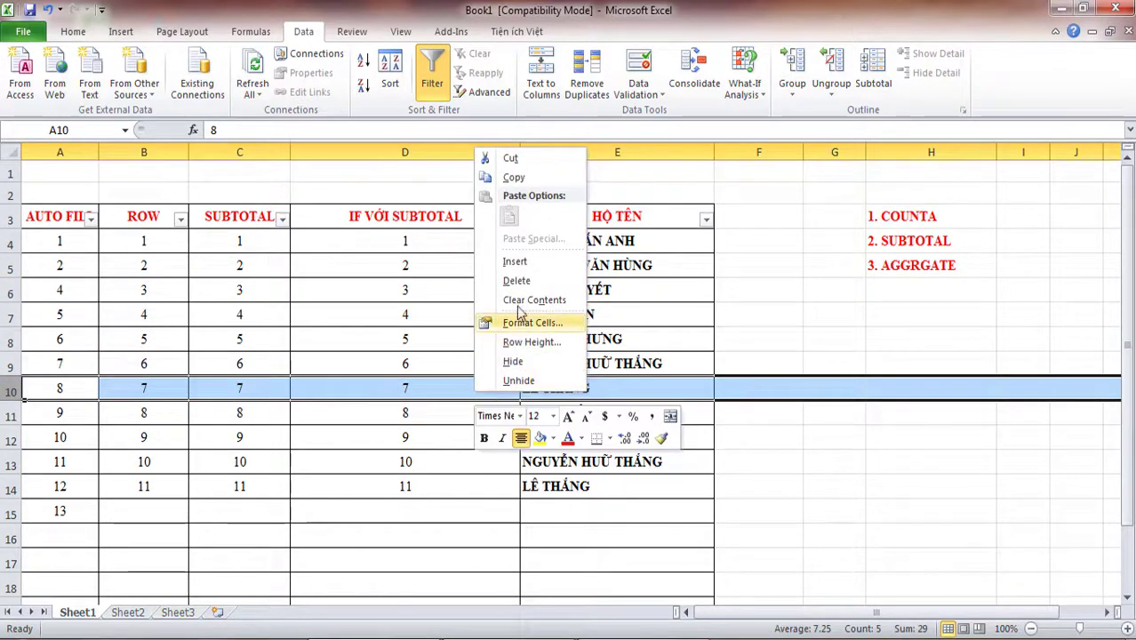
{"action": "left_click", "coordinate": [503, 279]}
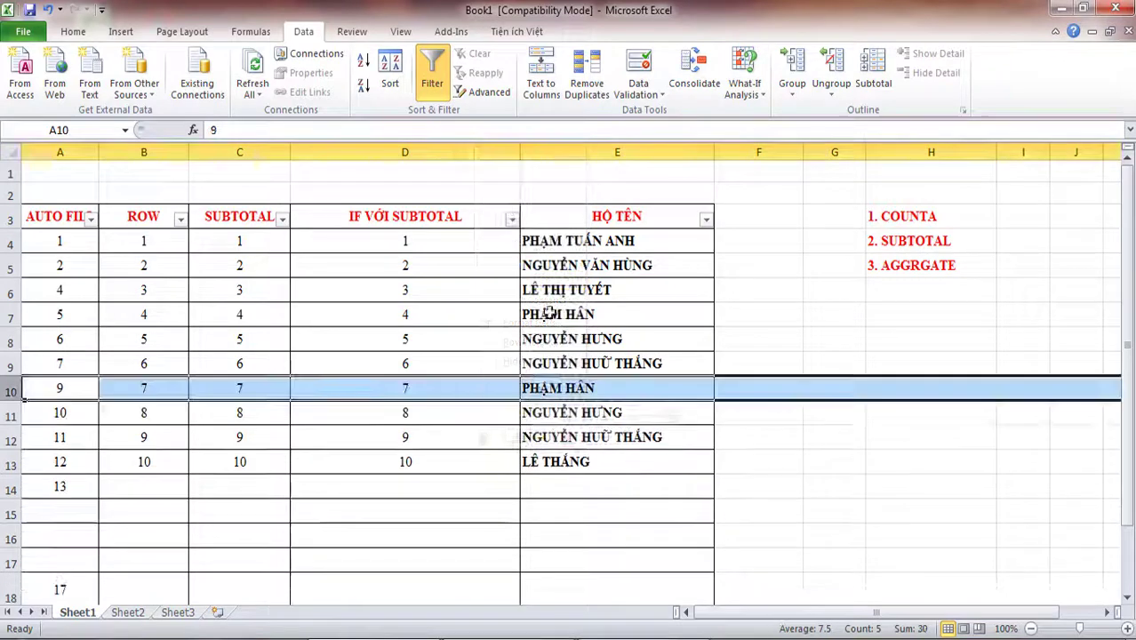
{"action": "left_click", "coordinate": [424, 394]}
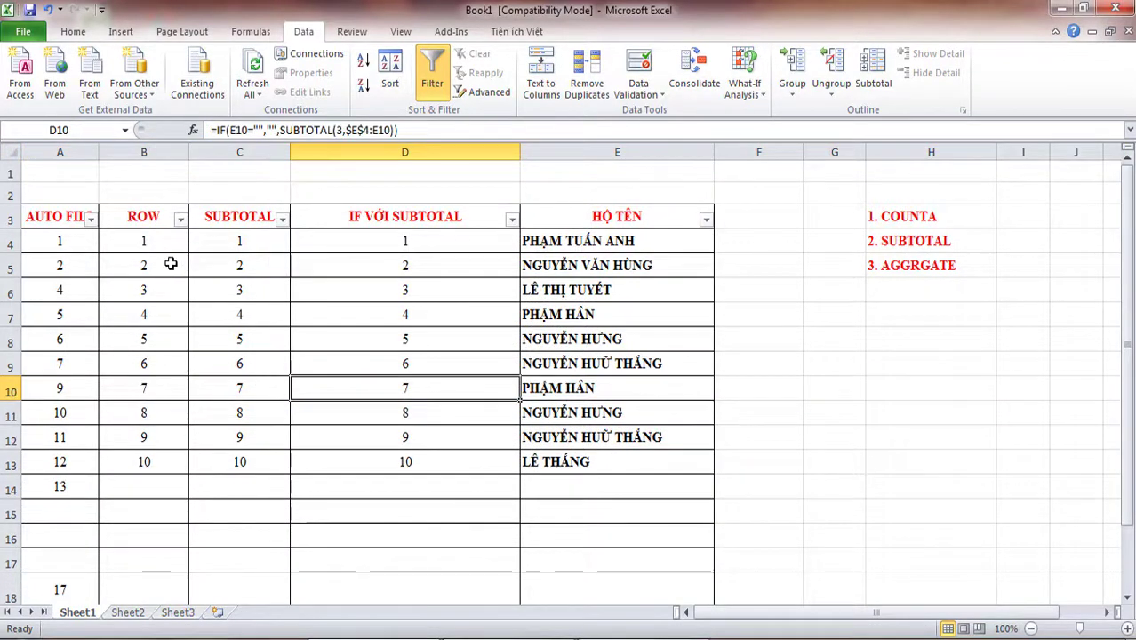
{"action": "mouse_move", "coordinate": [158, 246]}
{"action": "left_mouse_down"}
{"action": "mouse_move", "coordinate": [240, 408]}
{"action": "mouse_move", "coordinate": [443, 459]}
{"action": "left_mouse_up"}
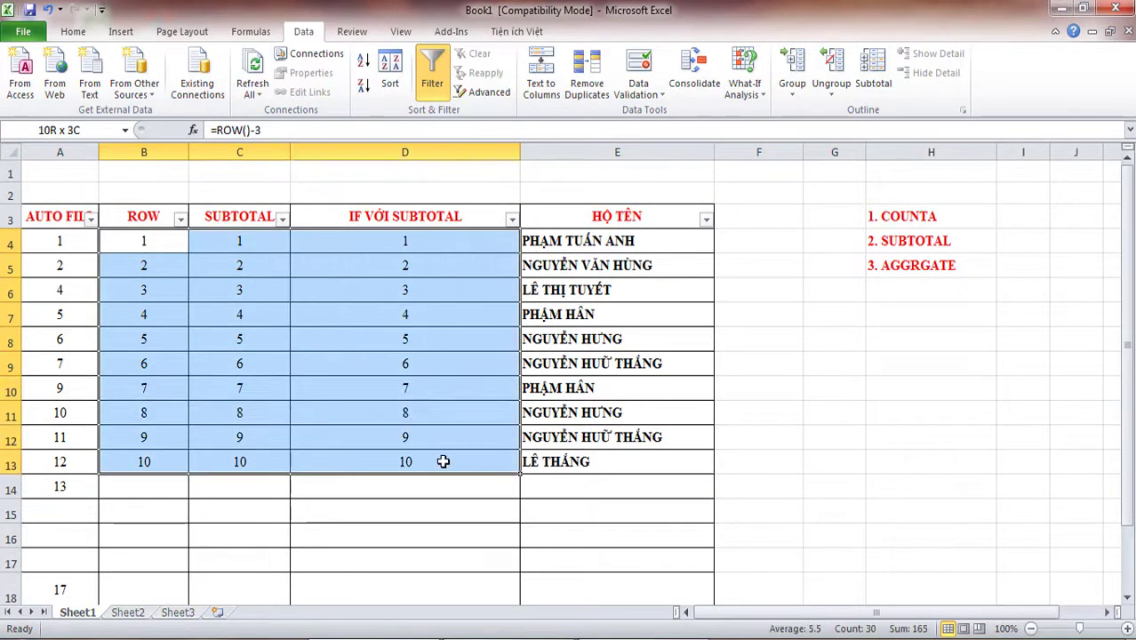
{"action": "left_click", "coordinate": [403, 387]}
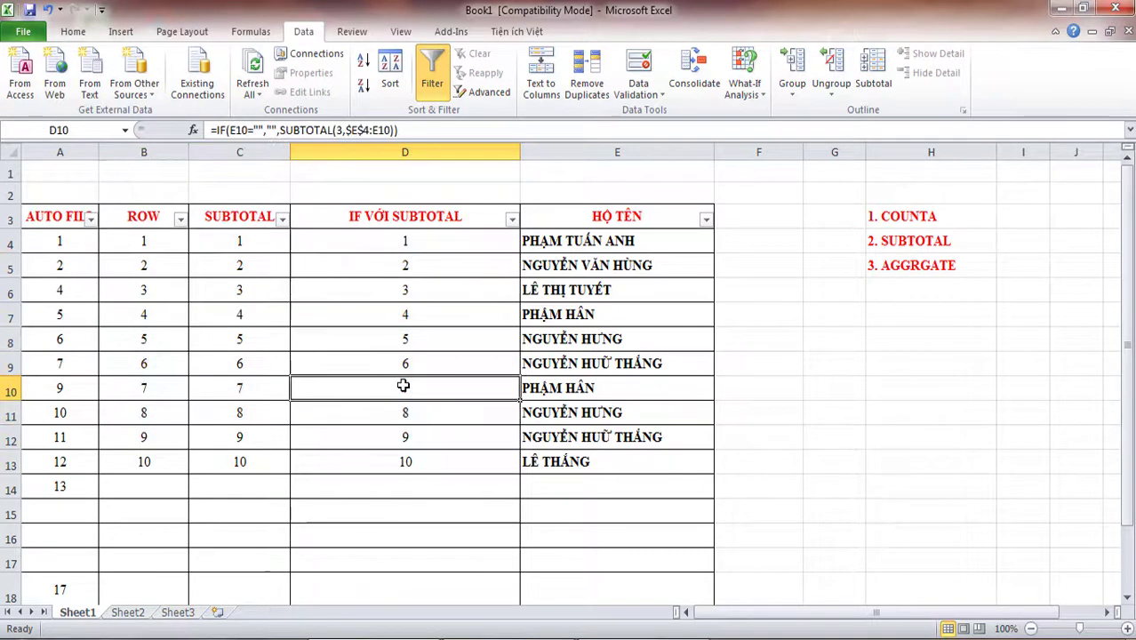
Undo both row deletions and scroll down to the empty rows below the table.
{"action": "key", "text": "ctrl+z"}
{"action": "key", "text": "ctrl+z"}
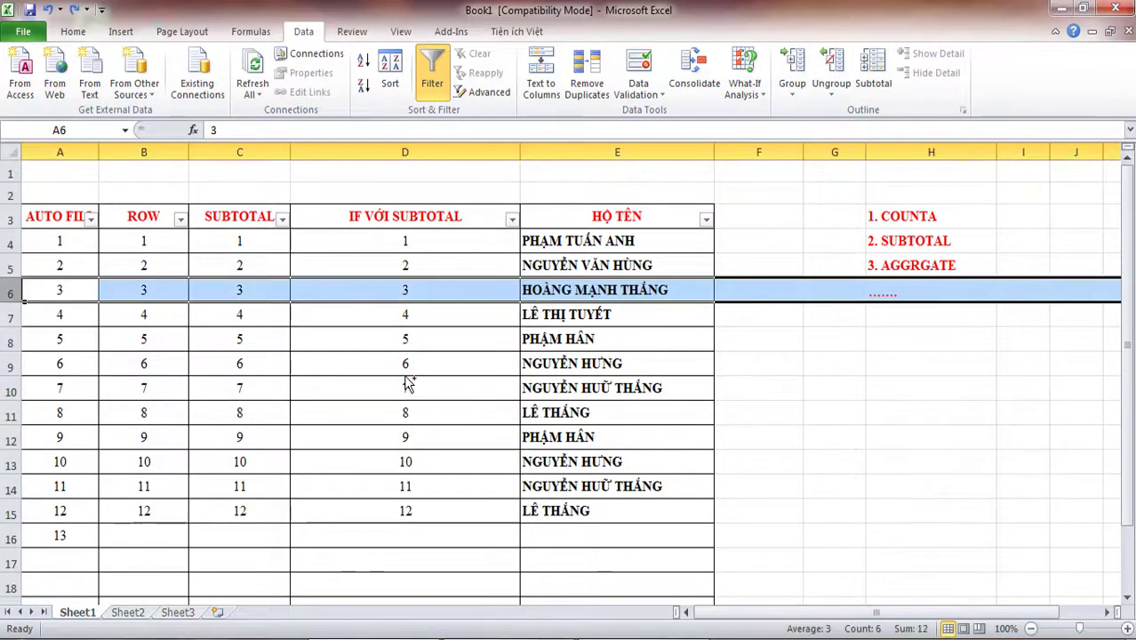
{"action": "left_click", "coordinate": [724, 316]}
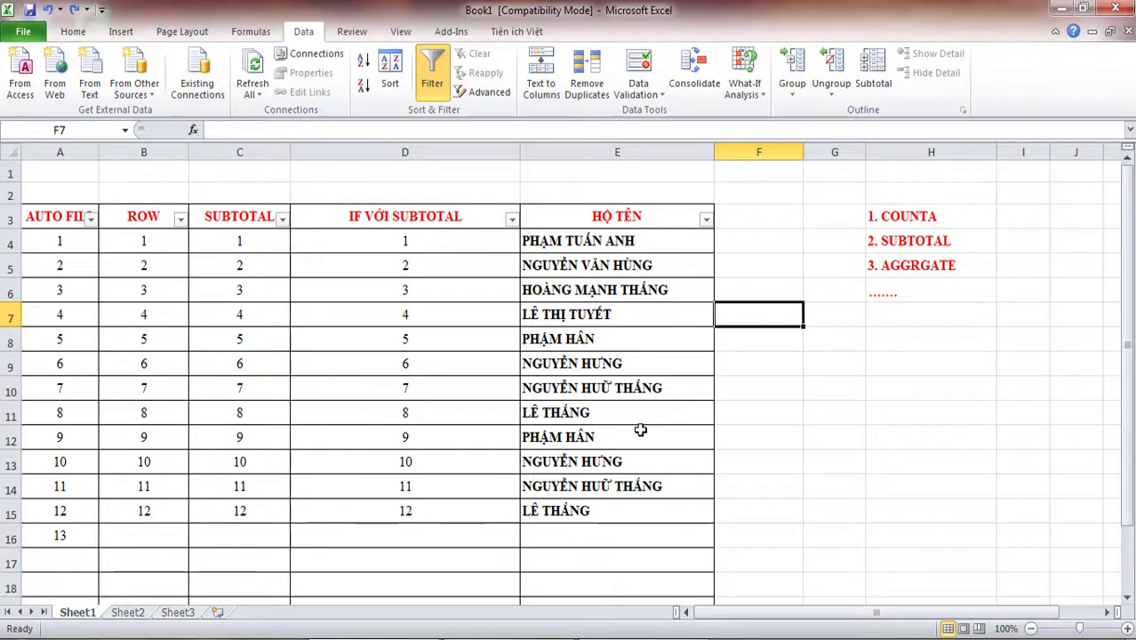
{"action": "scroll", "coordinate": [637, 429], "scroll_direction": "down", "scroll_amount": 1}
{"action": "left_click", "coordinate": [597, 468]}
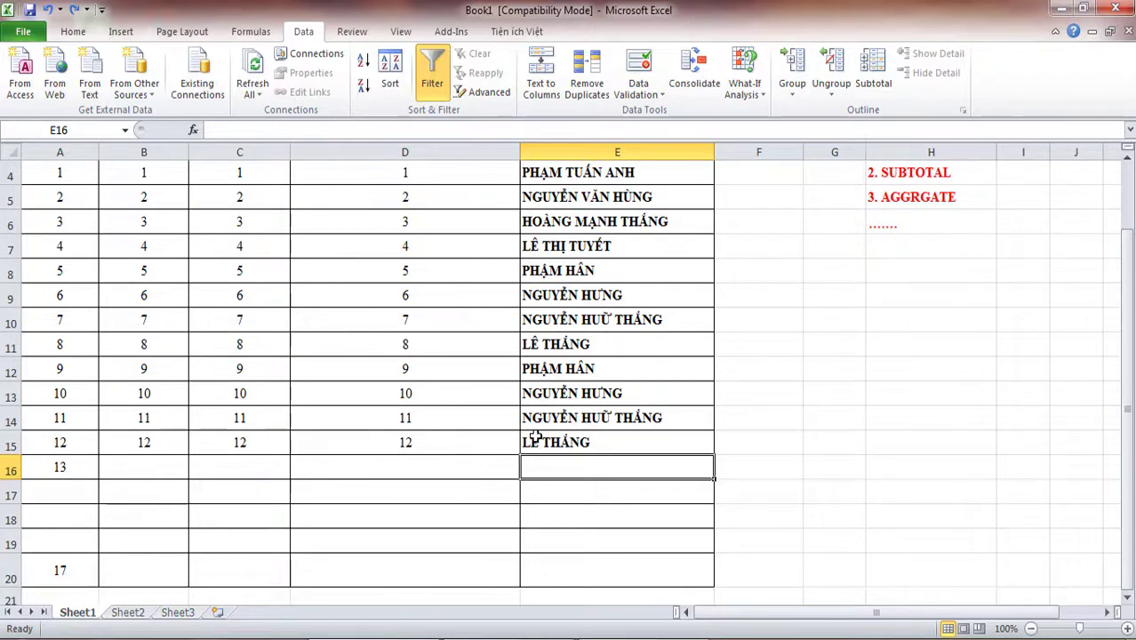
{"action": "left_click", "coordinate": [573, 443]}
{"action": "scroll", "coordinate": [239, 394], "scroll_direction": "down", "scroll_amount": 1}
{"action": "left_click", "coordinate": [239, 394]}
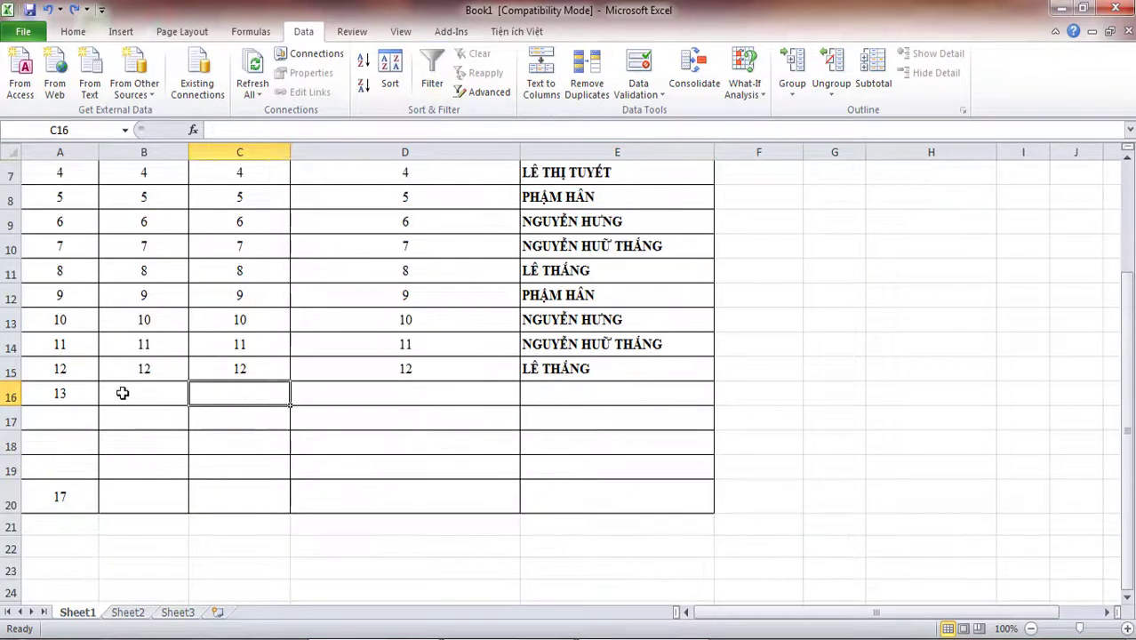
Extend A12:D15 down to row 20 with the fill handle.
{"action": "mouse_move", "coordinate": [36, 294]}
{"action": "left_mouse_down"}
{"action": "mouse_move", "coordinate": [377, 387]}
{"action": "mouse_move", "coordinate": [516, 380]}
{"action": "left_mouse_up"}
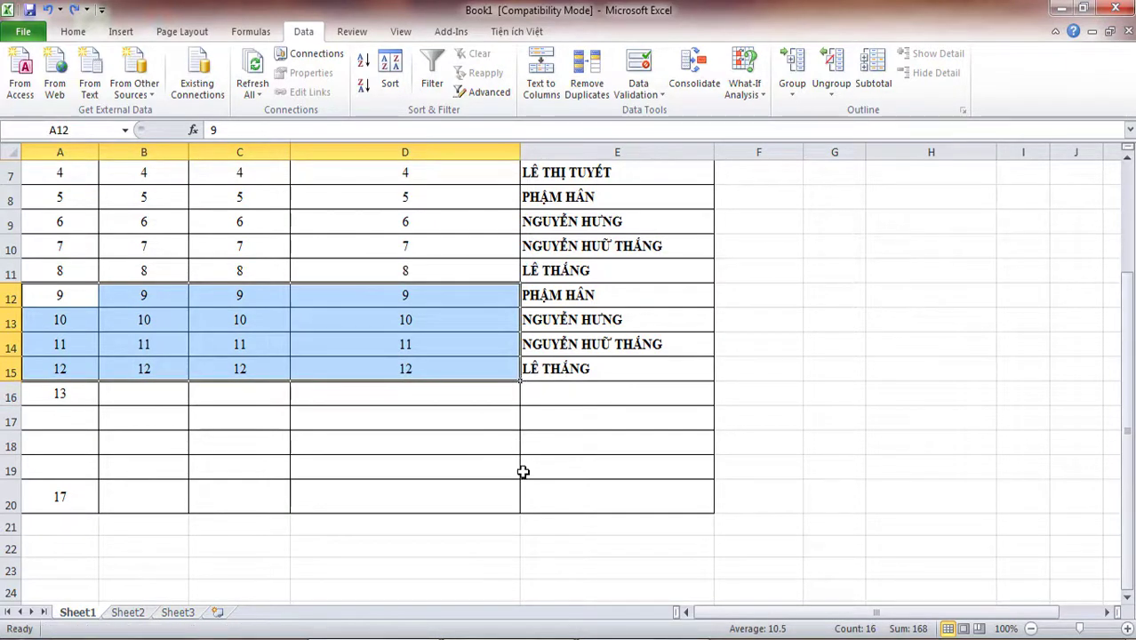
{"action": "left_click_drag", "start_coordinate": [517, 398], "coordinate": [516, 501]}
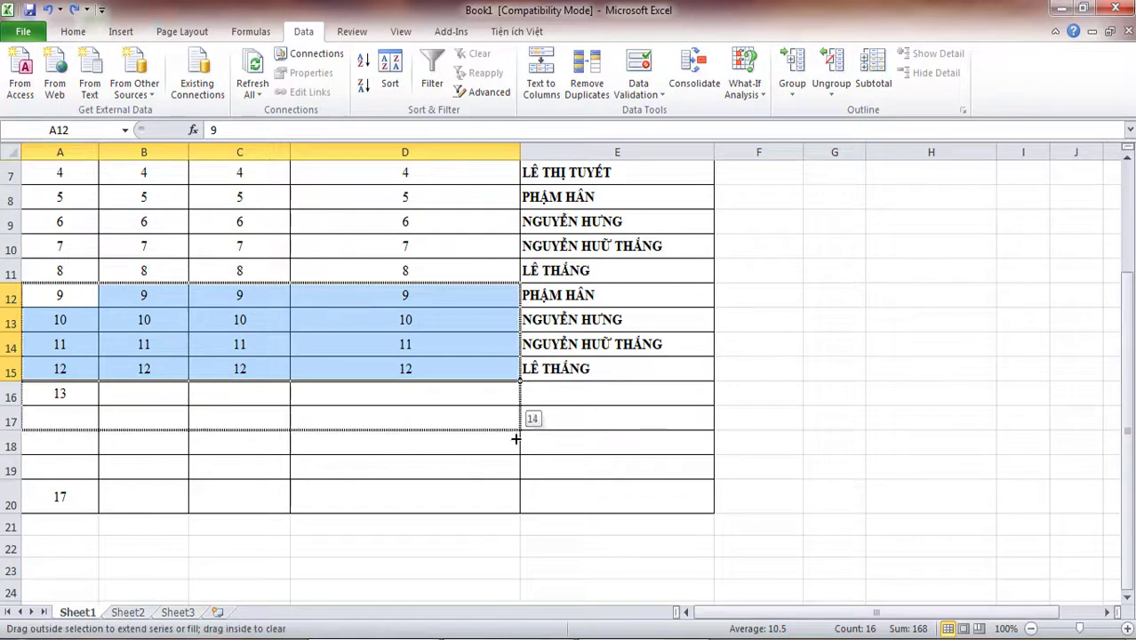
{"action": "left_click", "coordinate": [764, 421]}
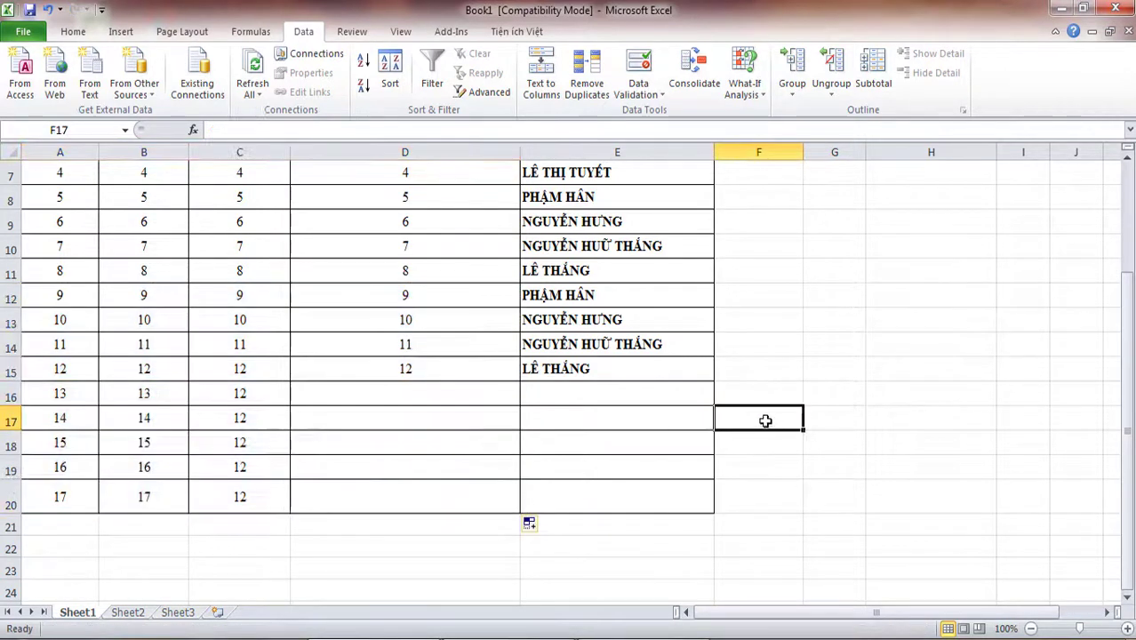
Compare rows 15–20: AUTO FILL and ROW reach 13–17, SUBTOTAL repeats 12, IF stays blank.
{"action": "left_click_drag", "start_coordinate": [241, 370], "coordinate": [259, 491]}
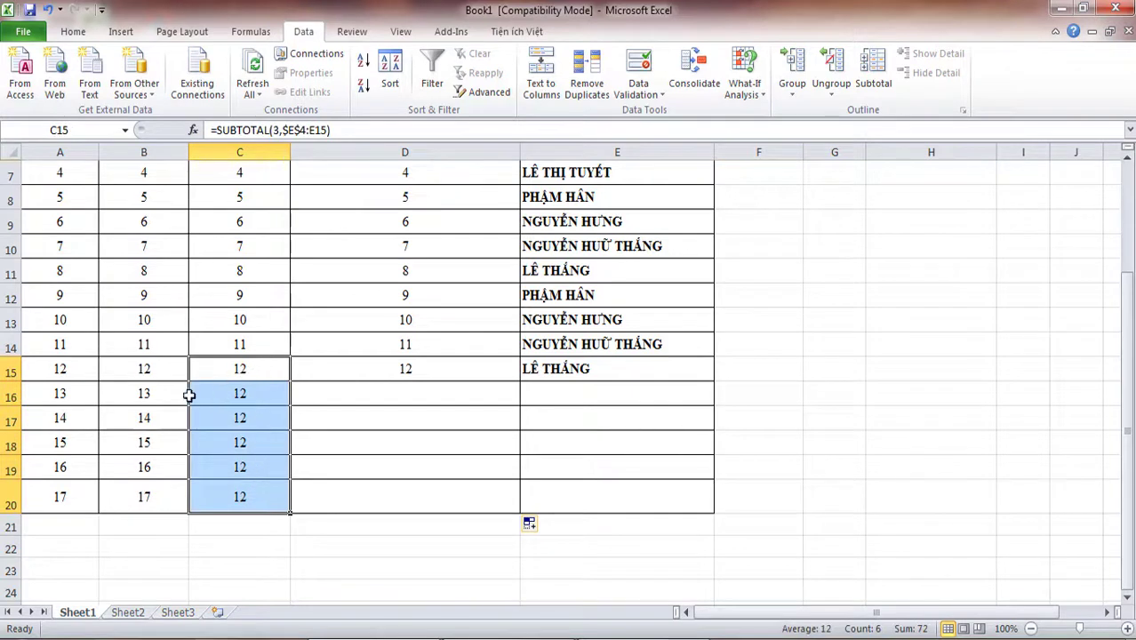
{"action": "left_click_drag", "start_coordinate": [145, 368], "coordinate": [153, 497]}
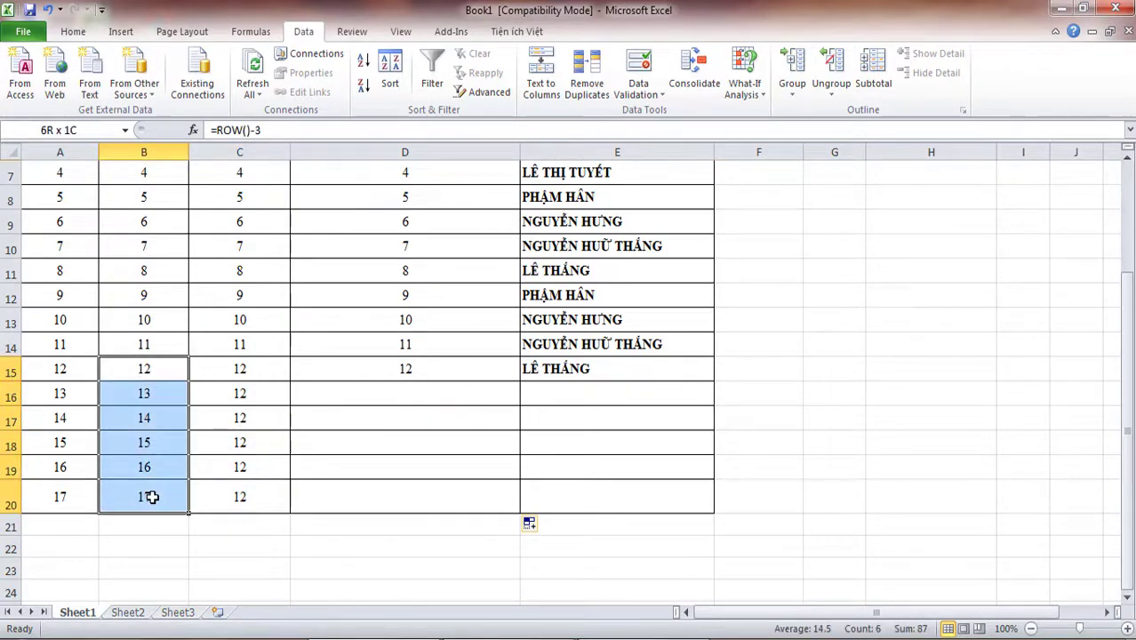
{"action": "left_click_drag", "start_coordinate": [69, 369], "coordinate": [89, 496]}
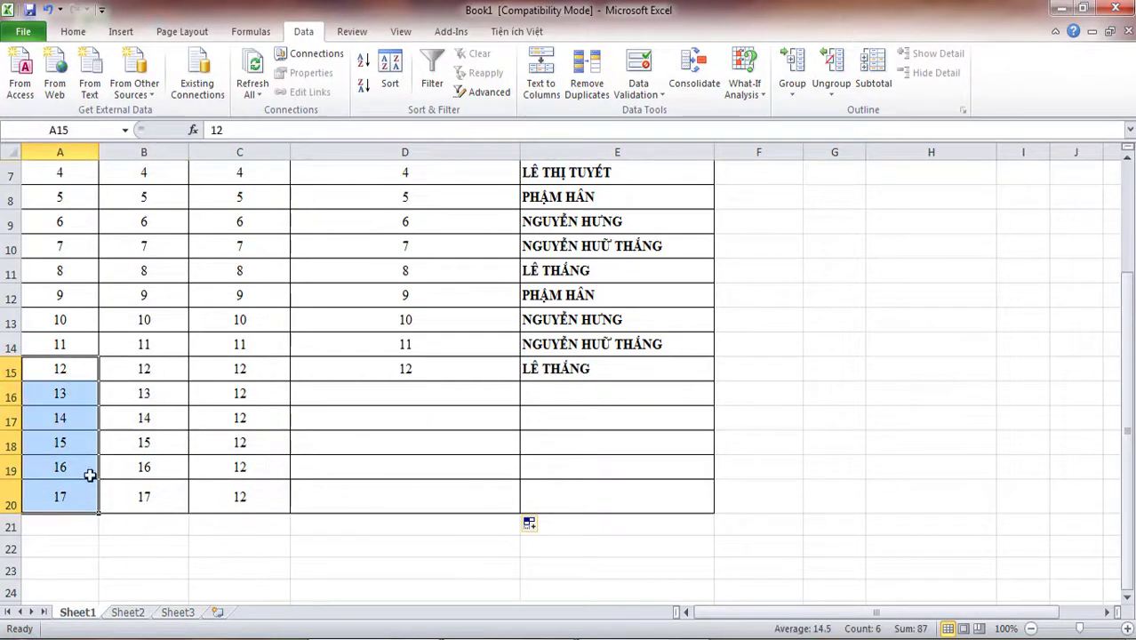
{"action": "left_click", "coordinate": [318, 400]}
{"action": "left_click", "coordinate": [610, 389]}
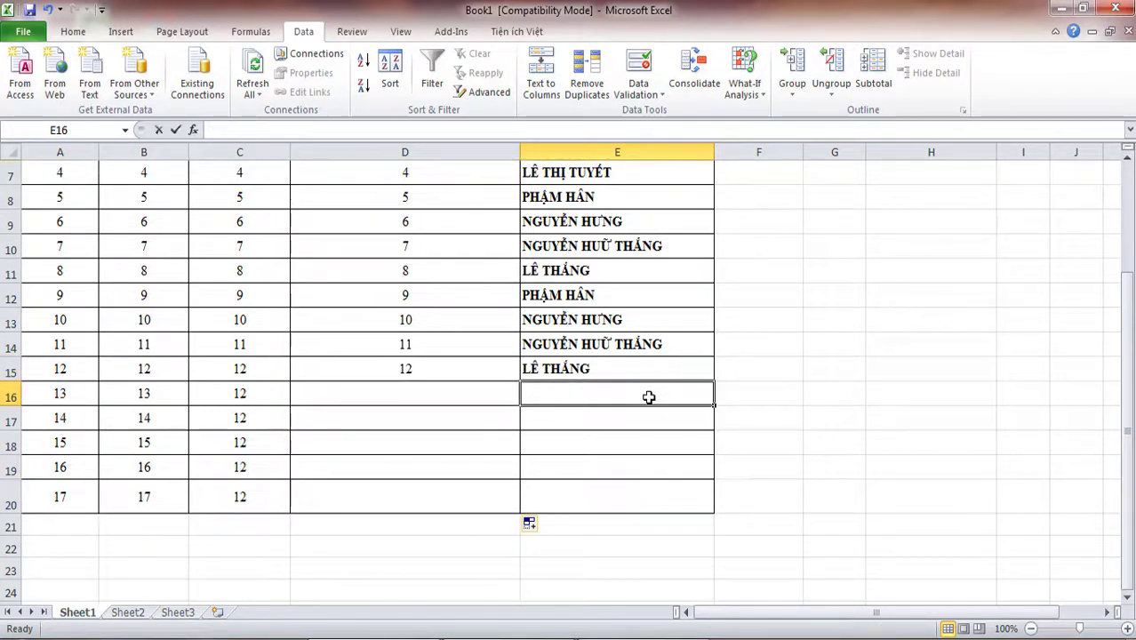
Enter a new name in E16 and colour the IF with SUBTOTAL numbers in D16:D20 red.
{"action": "type", "text": "nguễx thi"}
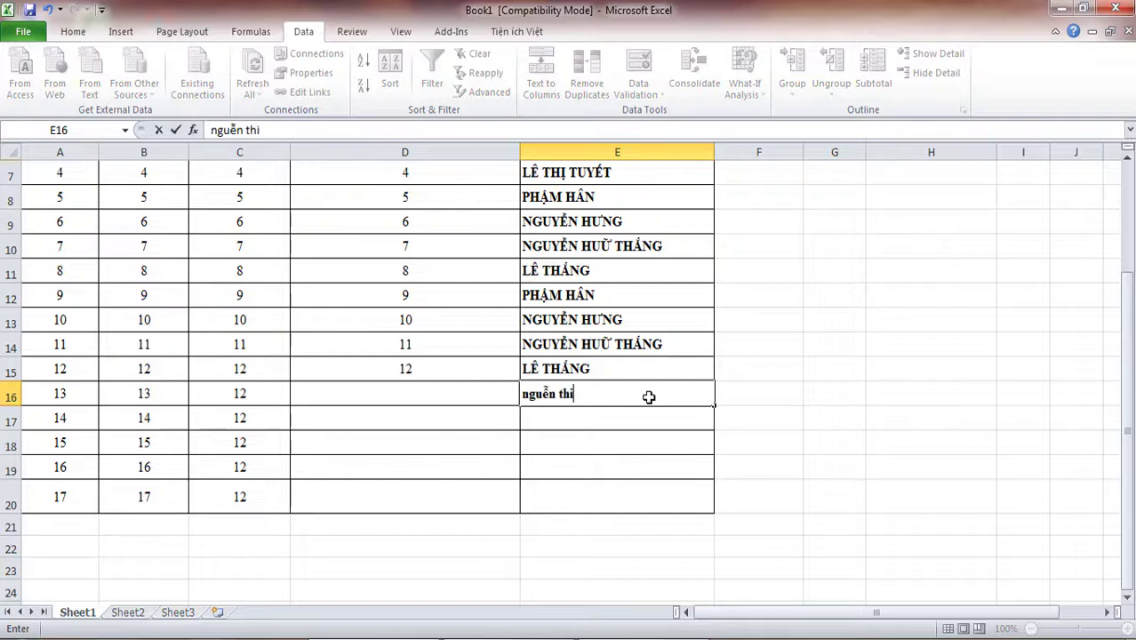
{"action": "type", "text": " am"}
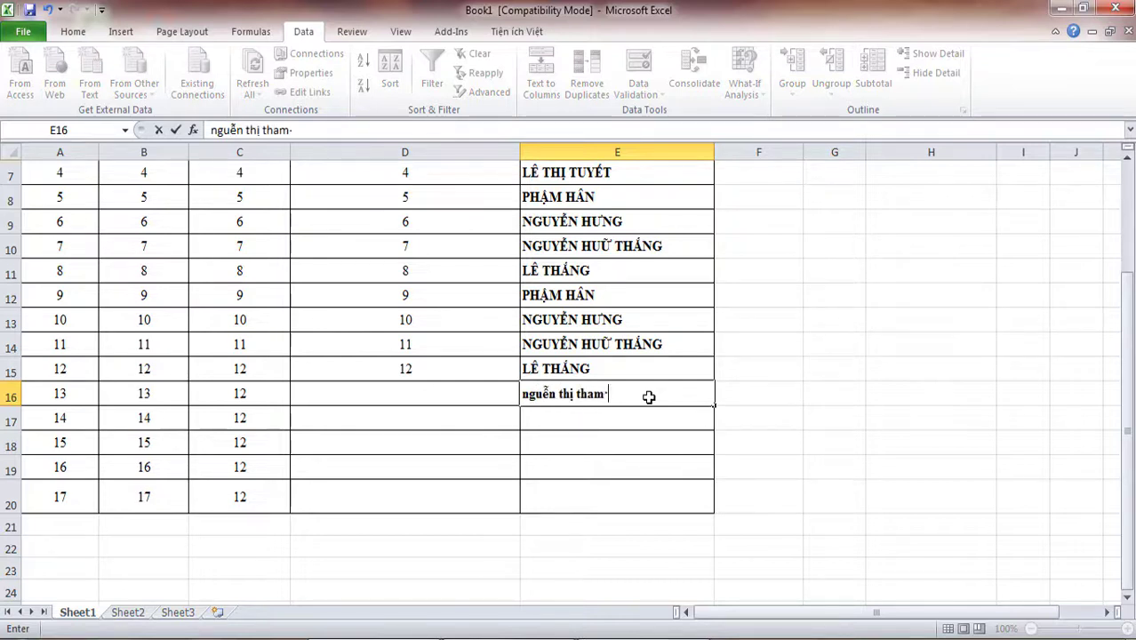
{"action": "key", "text": "Return"}
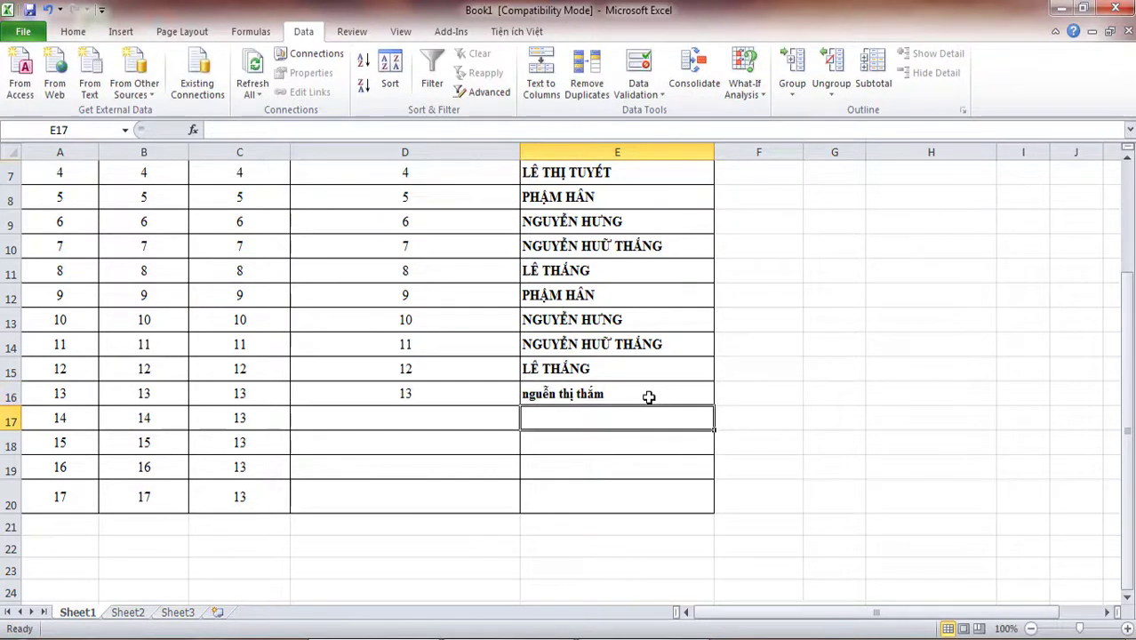
{"action": "left_click", "coordinate": [422, 394]}
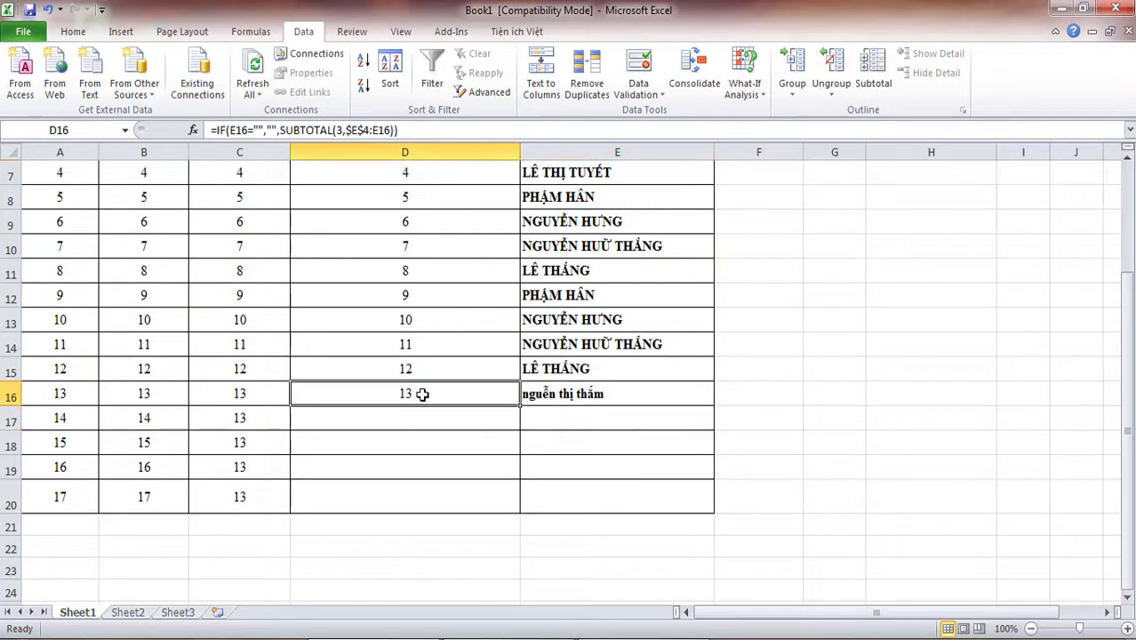
{"action": "left_click_drag", "start_coordinate": [427, 394], "coordinate": [437, 502]}
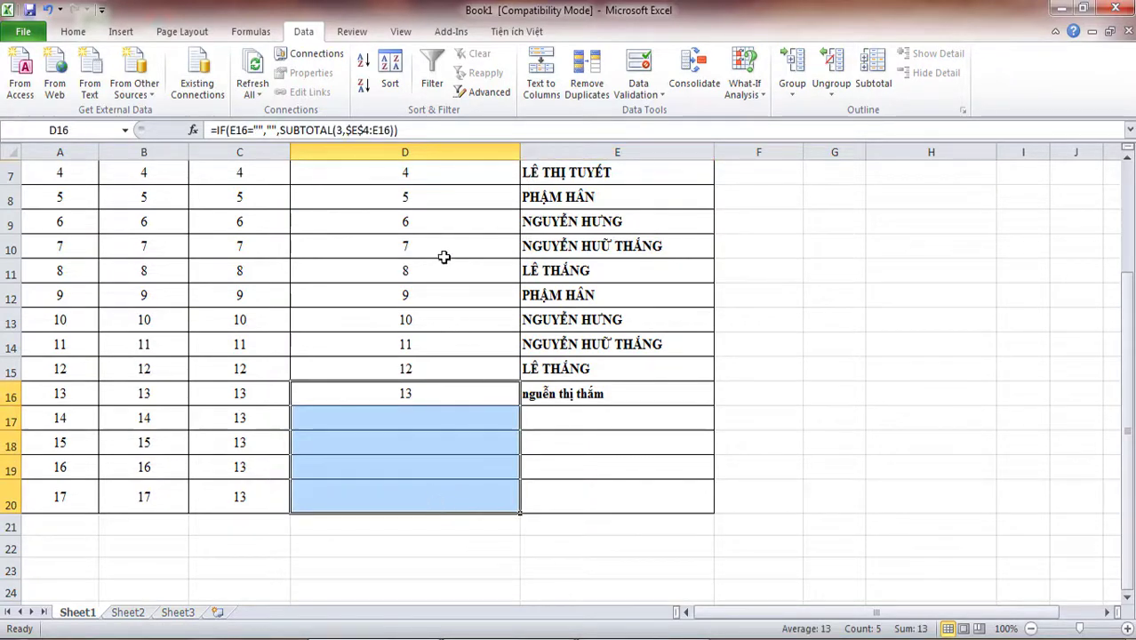
{"action": "left_click", "coordinate": [75, 32]}
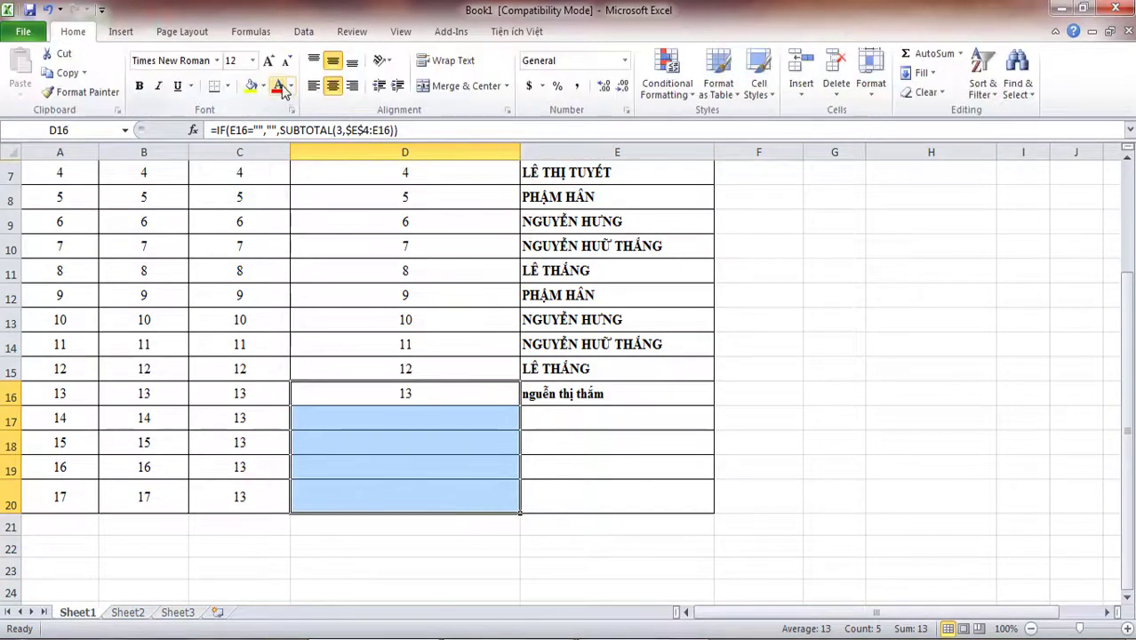
{"action": "left_click", "coordinate": [277, 86]}
Enter a second new name in E17, so the IF column shows 14.
{"action": "left_click", "coordinate": [614, 417]}
{"action": "type", "text": "LÊ TUẤN"}
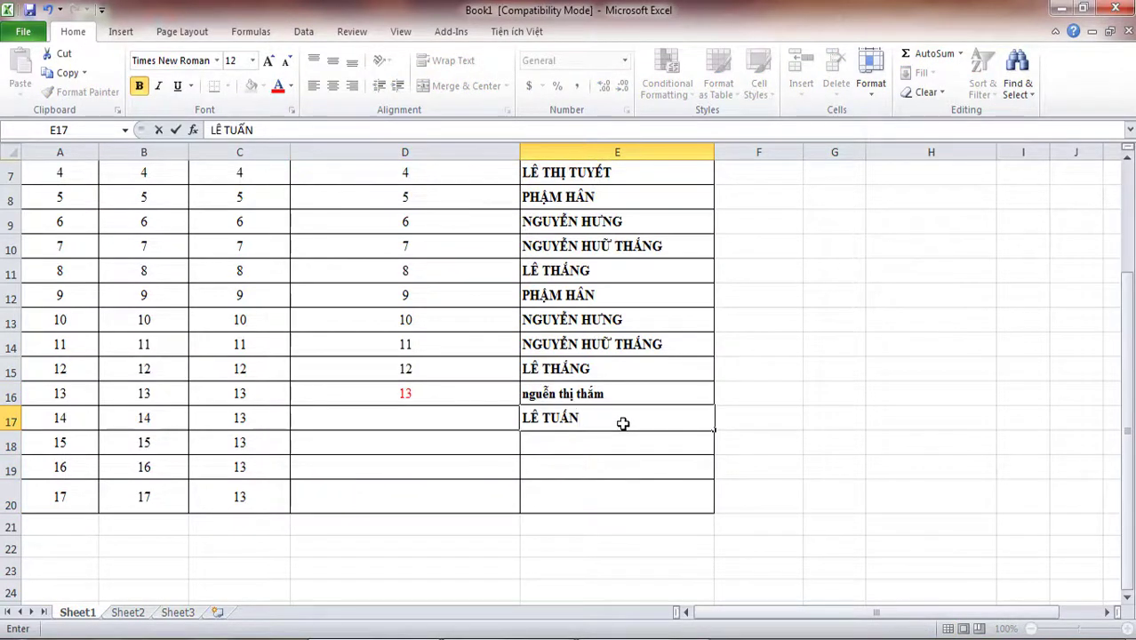
{"action": "key", "text": "Return"}
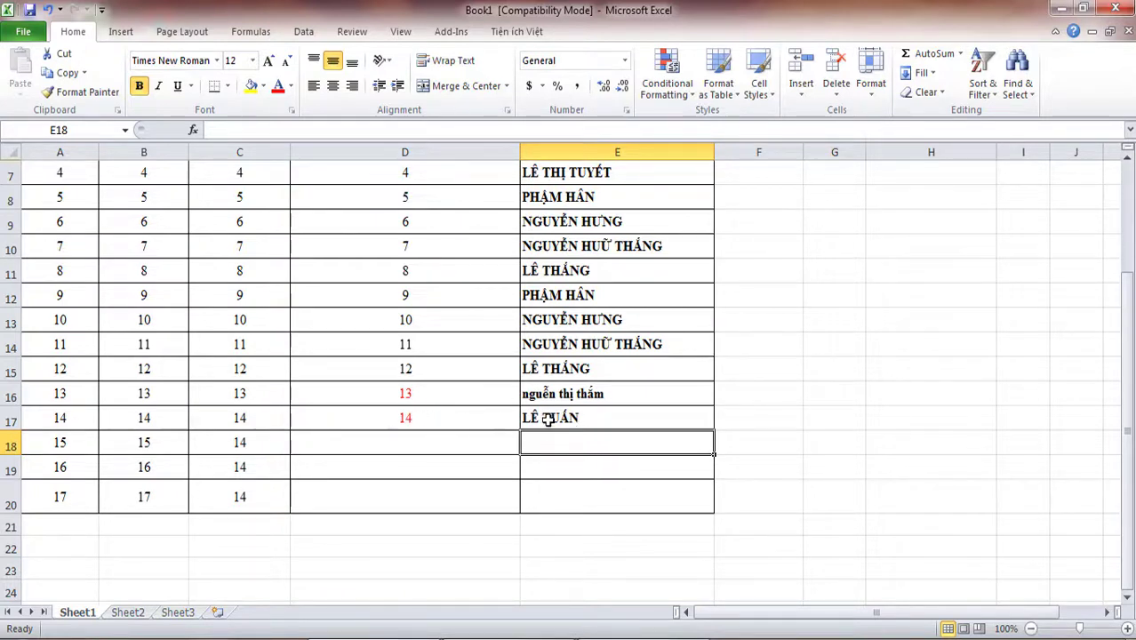
Fill the E16:E17 names down to E20 and make the D16:D20 numbers 13–17 bold.
{"action": "left_click_drag", "start_coordinate": [610, 395], "coordinate": [613, 411]}
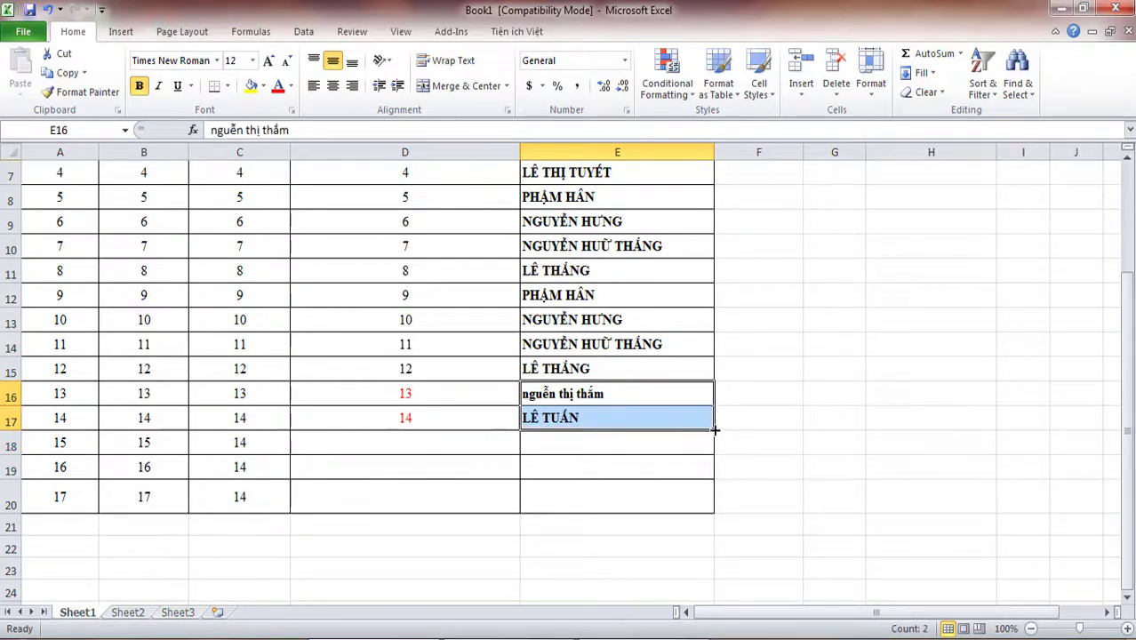
{"action": "left_click_drag", "start_coordinate": [715, 429], "coordinate": [715, 509]}
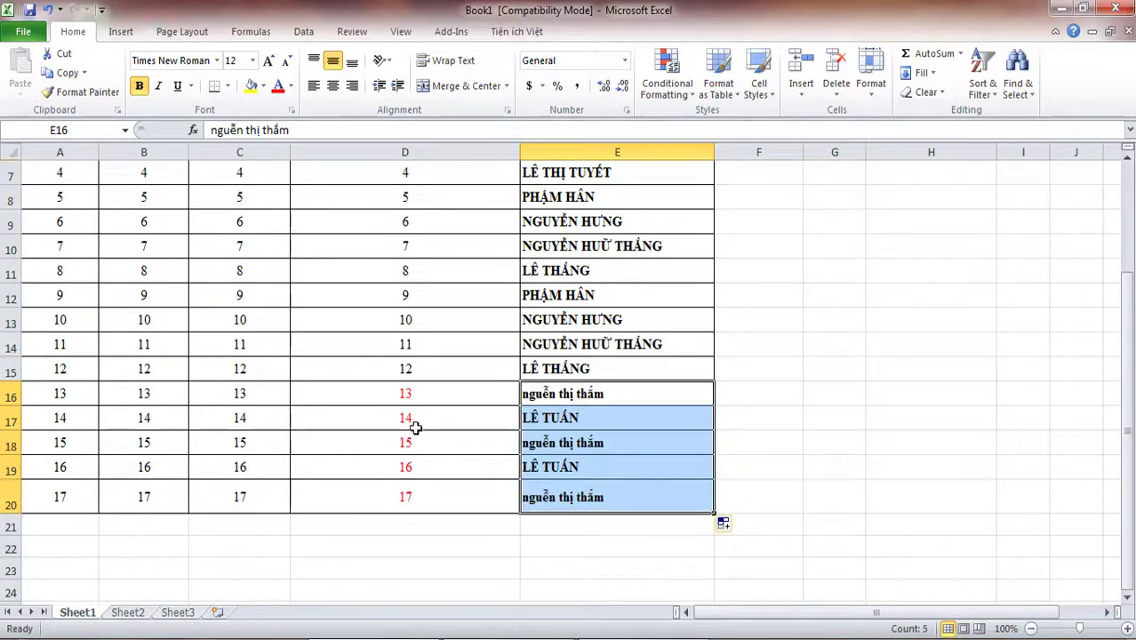
{"action": "left_click_drag", "start_coordinate": [411, 393], "coordinate": [409, 498]}
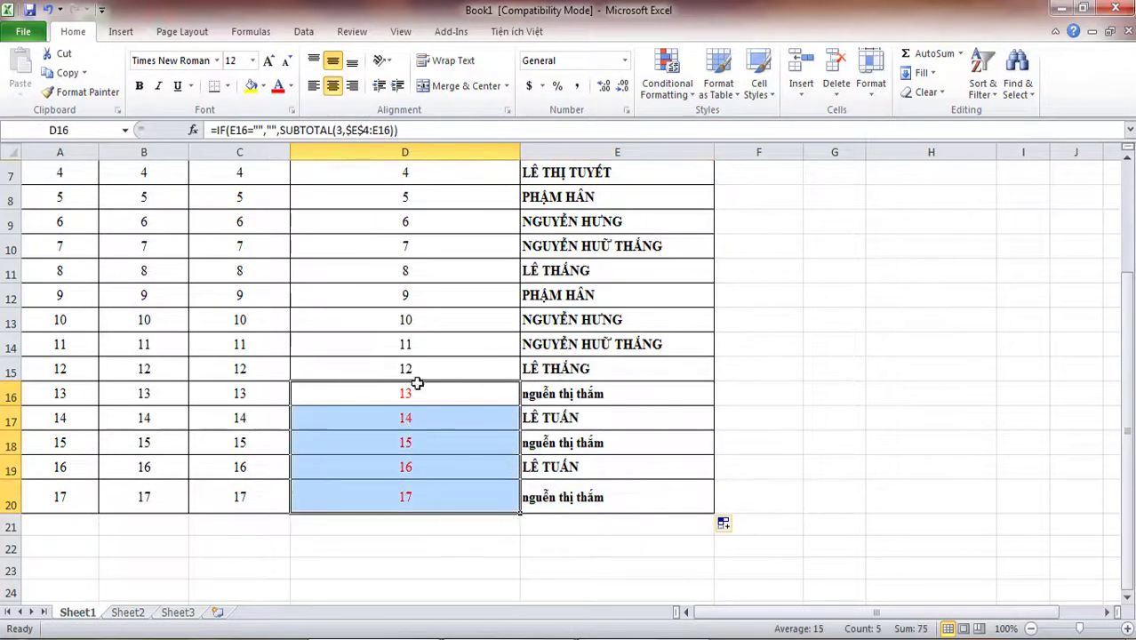
{"action": "left_click", "coordinate": [142, 87]}
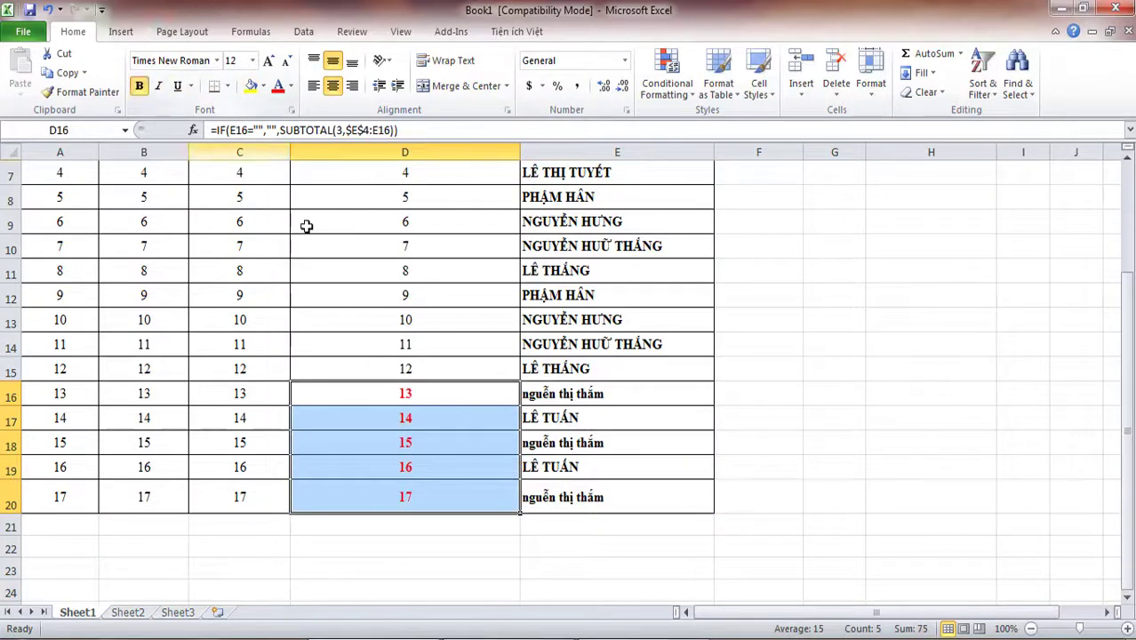
{"action": "left_click", "coordinate": [436, 396]}
{"action": "scroll", "coordinate": [503, 429], "scroll_direction": "up", "scroll_amount": 2}
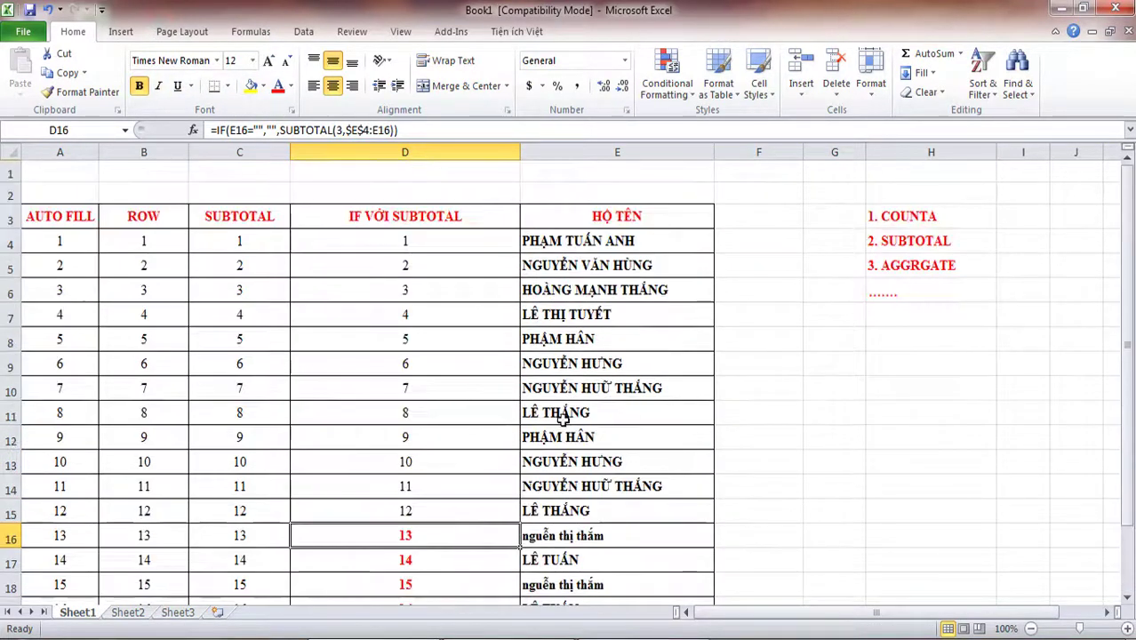
{"action": "scroll", "coordinate": [433, 465], "scroll_direction": "down", "scroll_amount": 1}
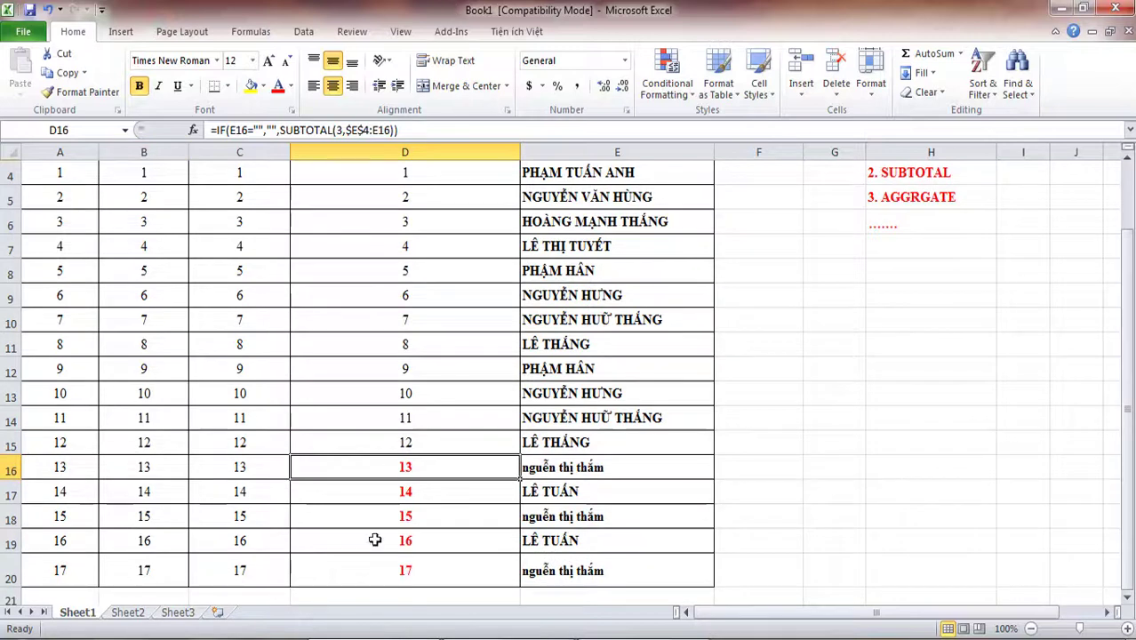
{"action": "scroll", "coordinate": [405, 499], "scroll_direction": "up", "scroll_amount": 1}
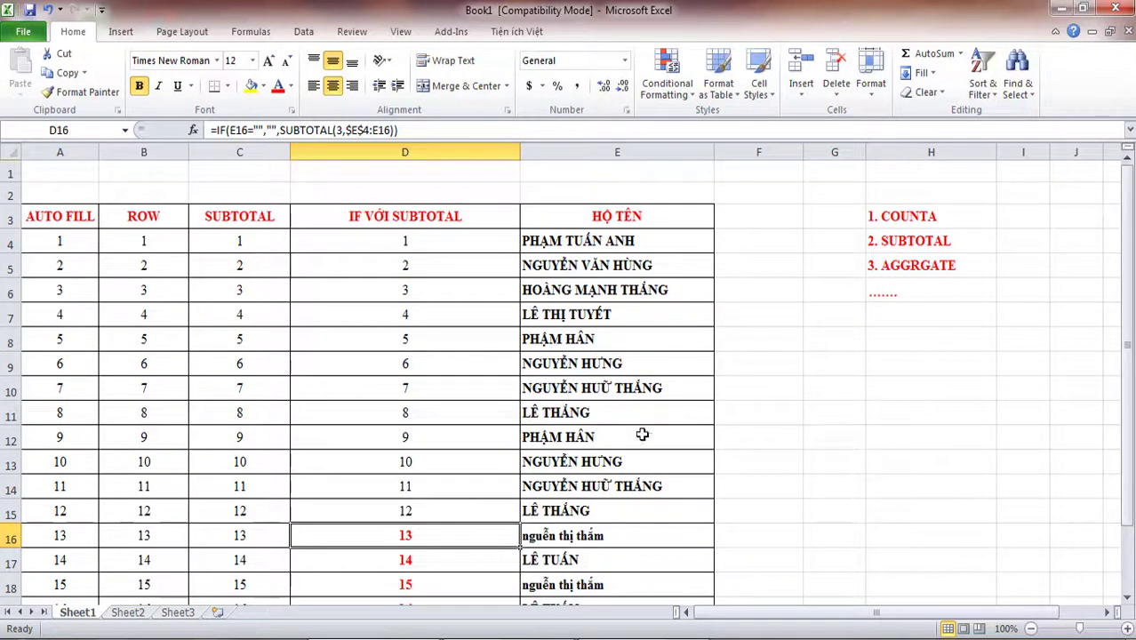
{"action": "scroll", "coordinate": [462, 498], "scroll_direction": "down", "scroll_amount": 2}
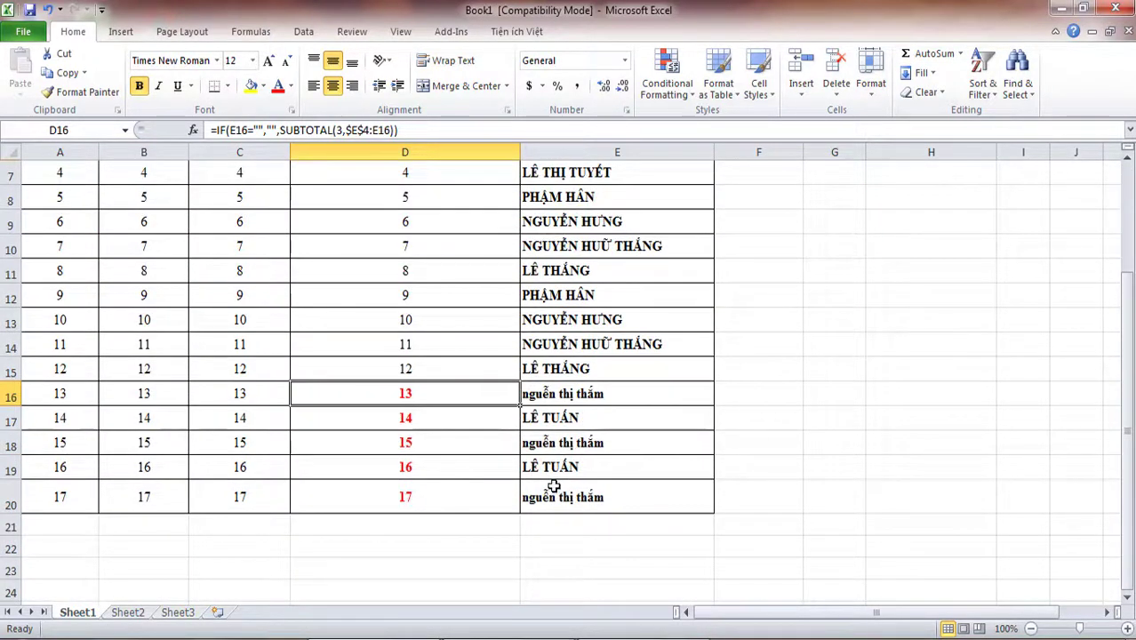